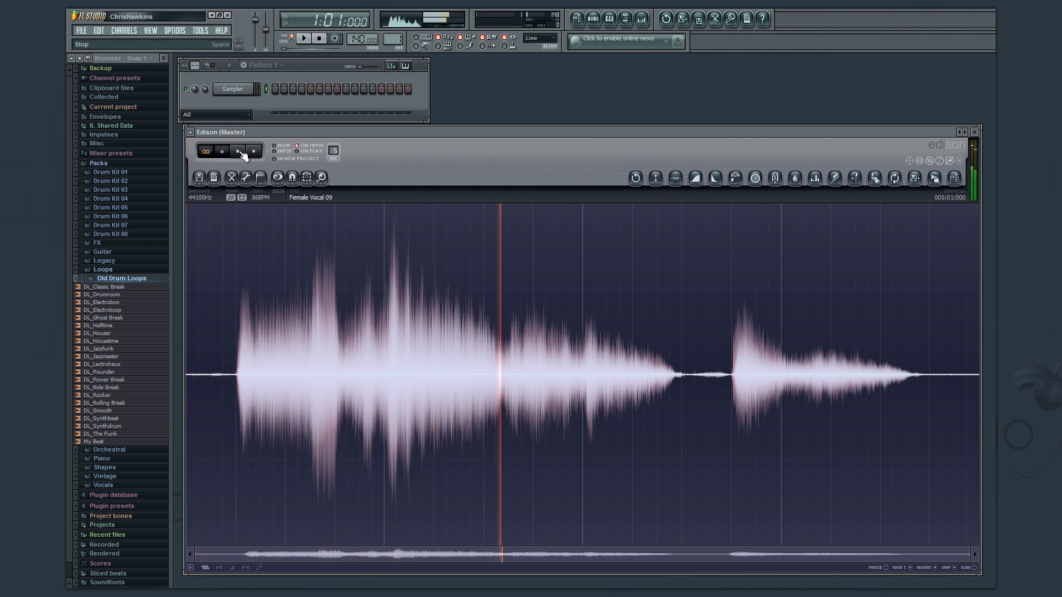
- Stop playback, open Convolution reverb for the vocal, and preview it with a higher Wet level and adjusted Delay
click(242, 152)
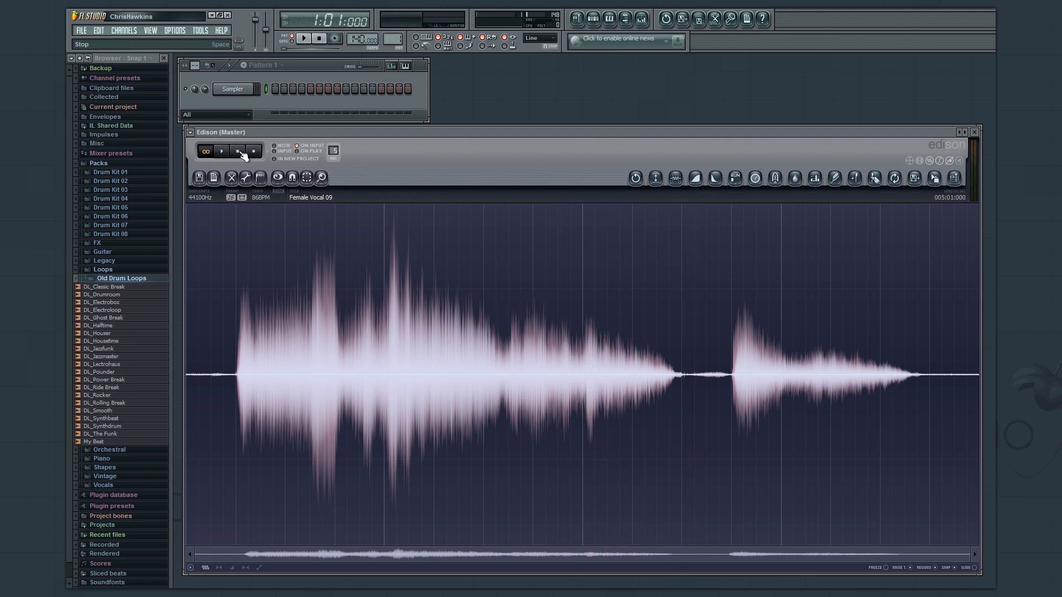
click(243, 178)
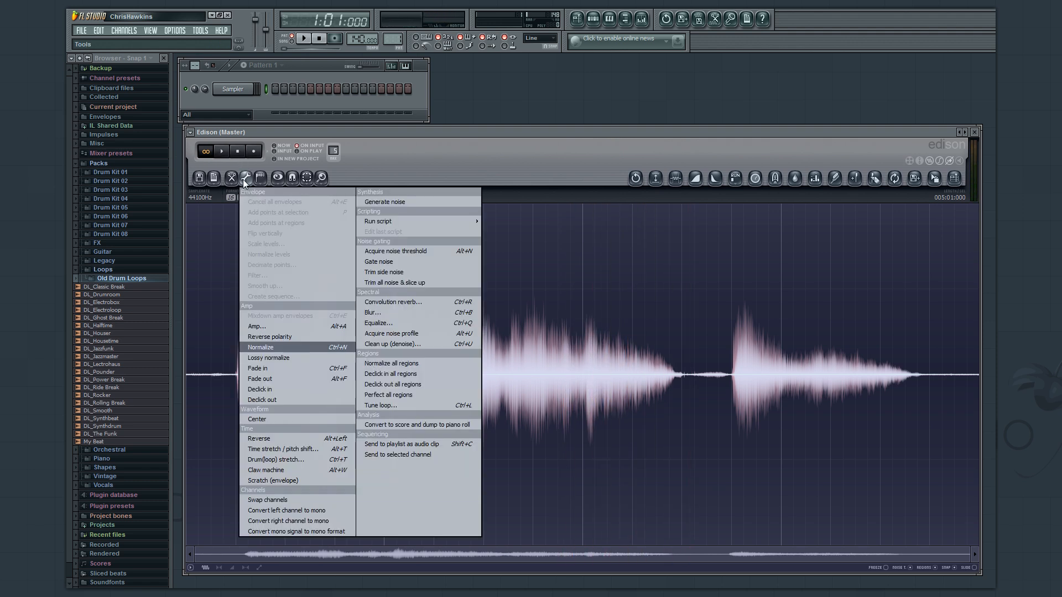
click(418, 303)
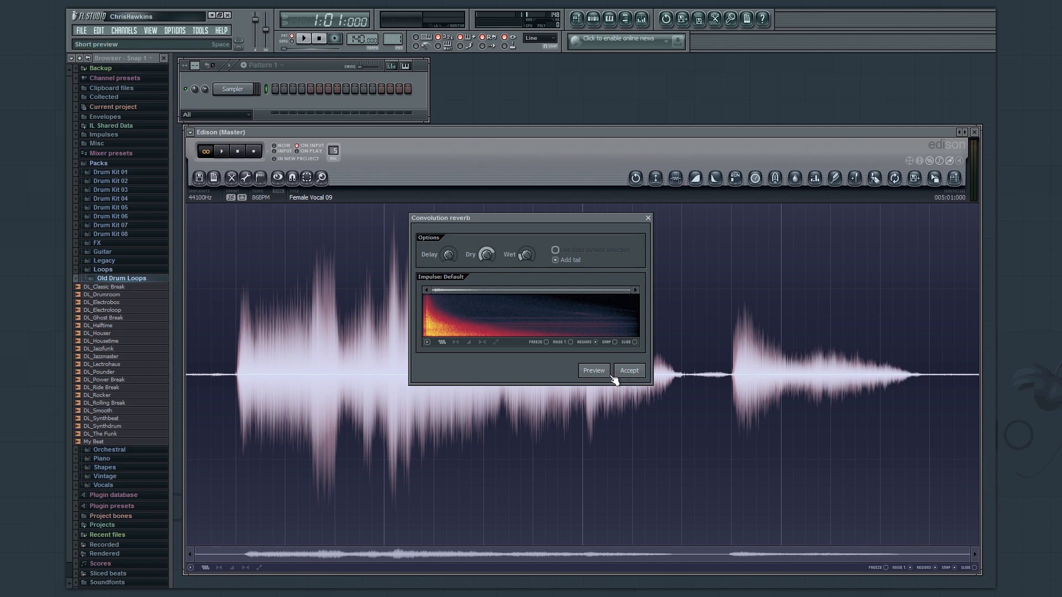
drag(524, 253, 518, 208)
drag(447, 255, 441, 235)
click(596, 371)
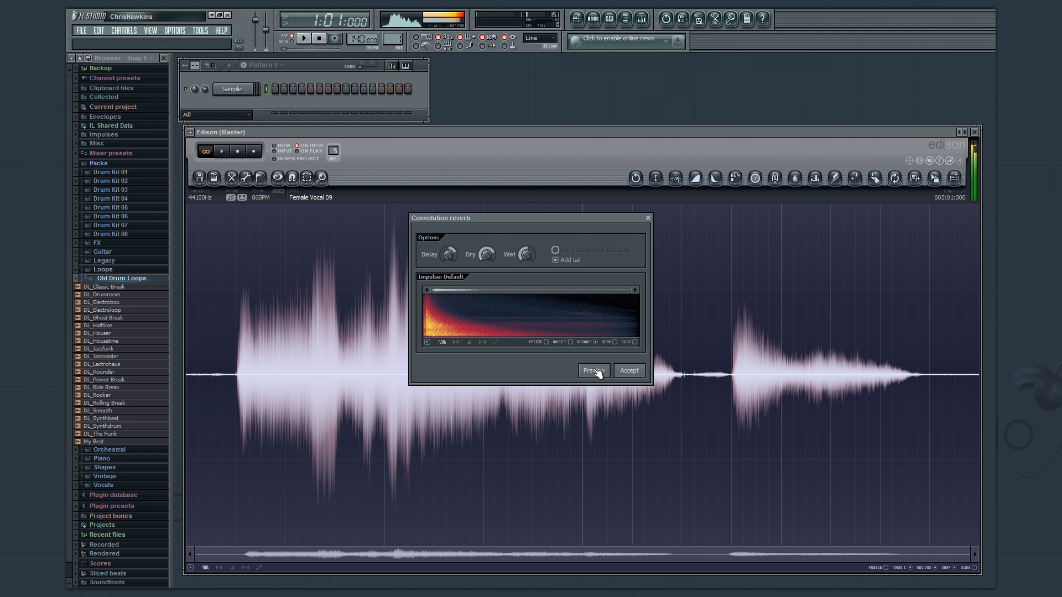
click(447, 255)
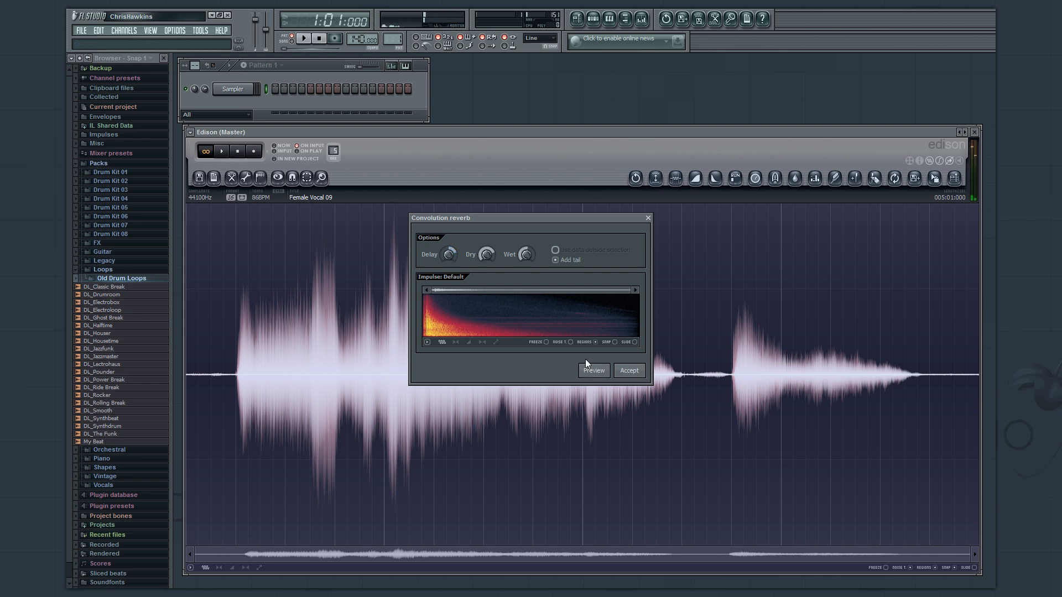
drag(450, 255, 445, 277)
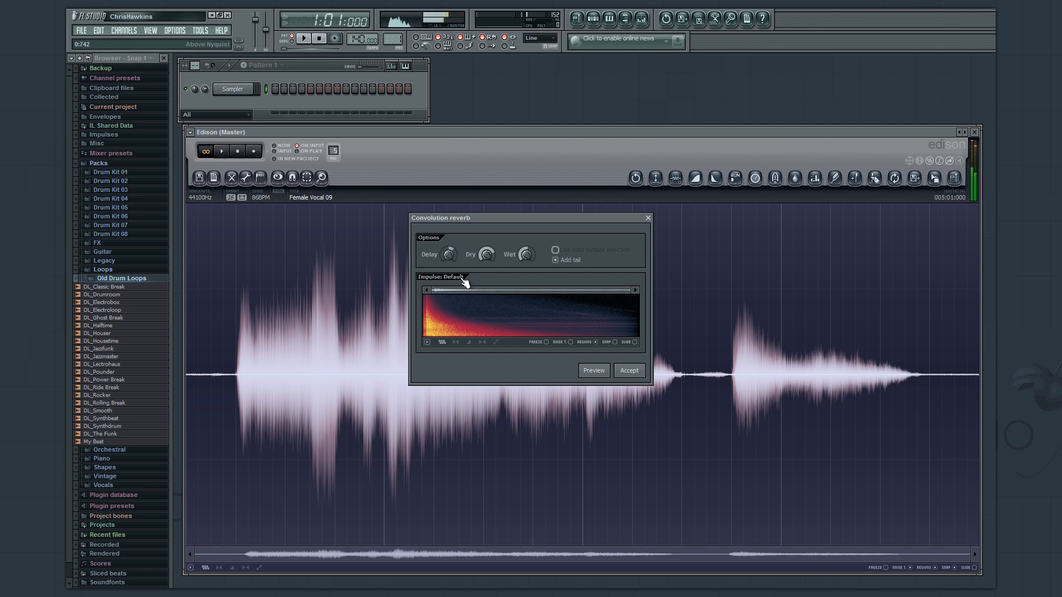
- Load the "IMP Evnt - Hall Warm" impulse from the Reverb Devices folder into Convolution reverb
click(464, 279)
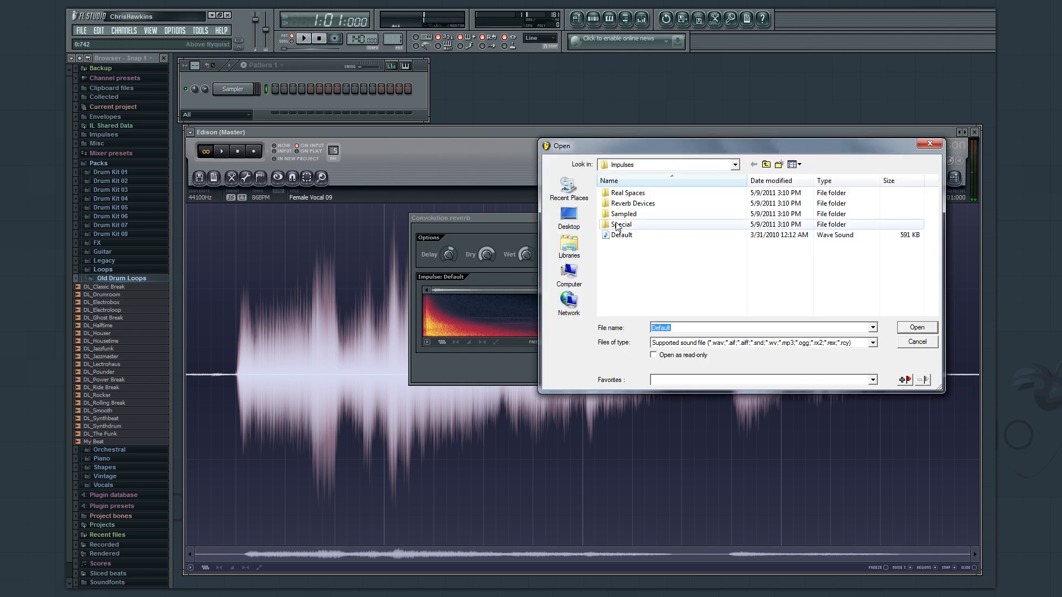
double_click(631, 205)
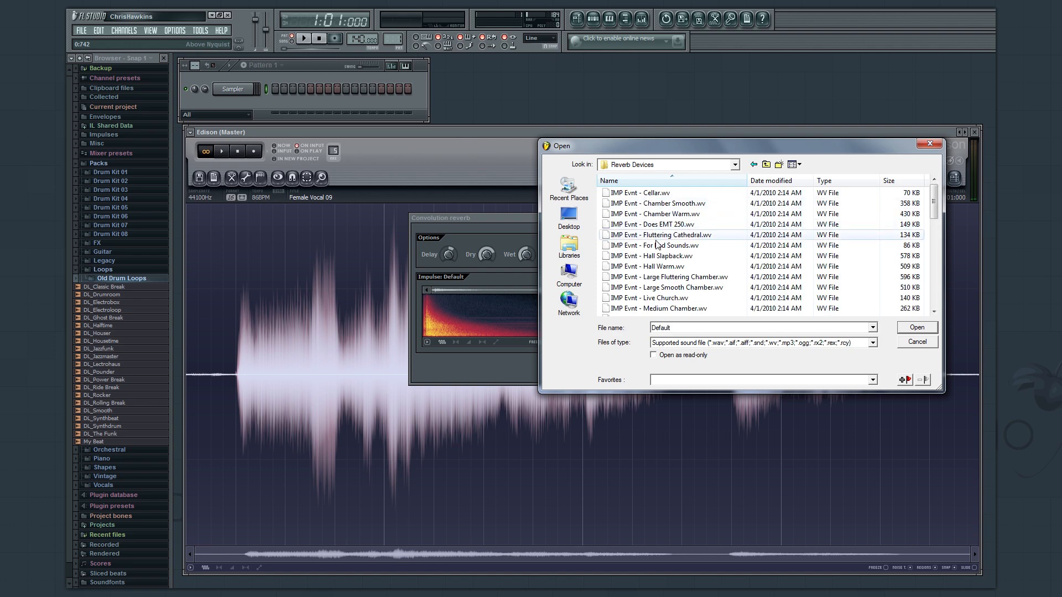
click(663, 267)
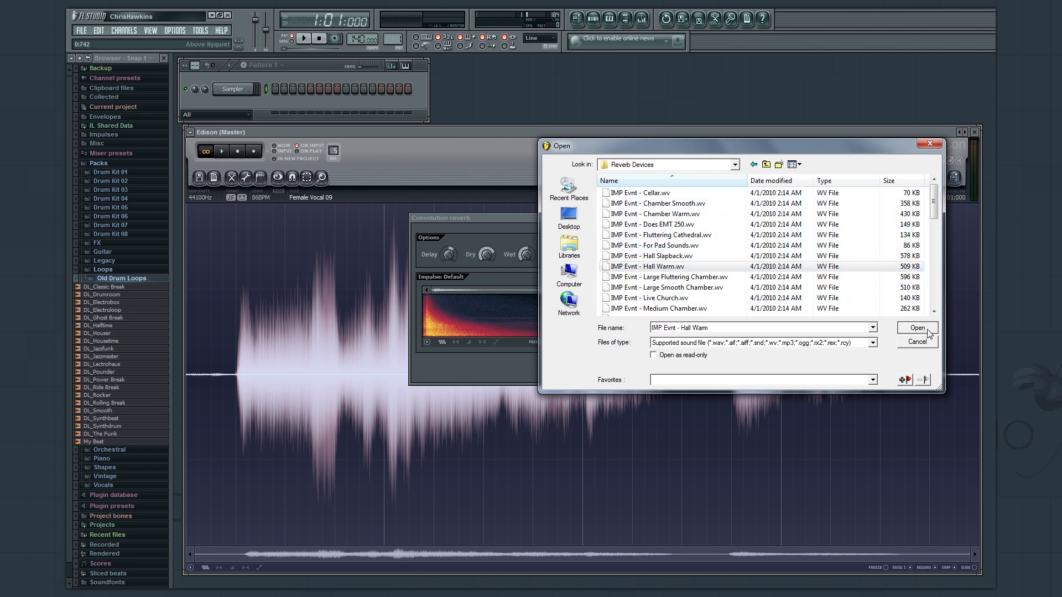
double_click(663, 267)
- Preview the hall reverb while adjusting the Dry level and setting the Delay to 200 ms
click(593, 369)
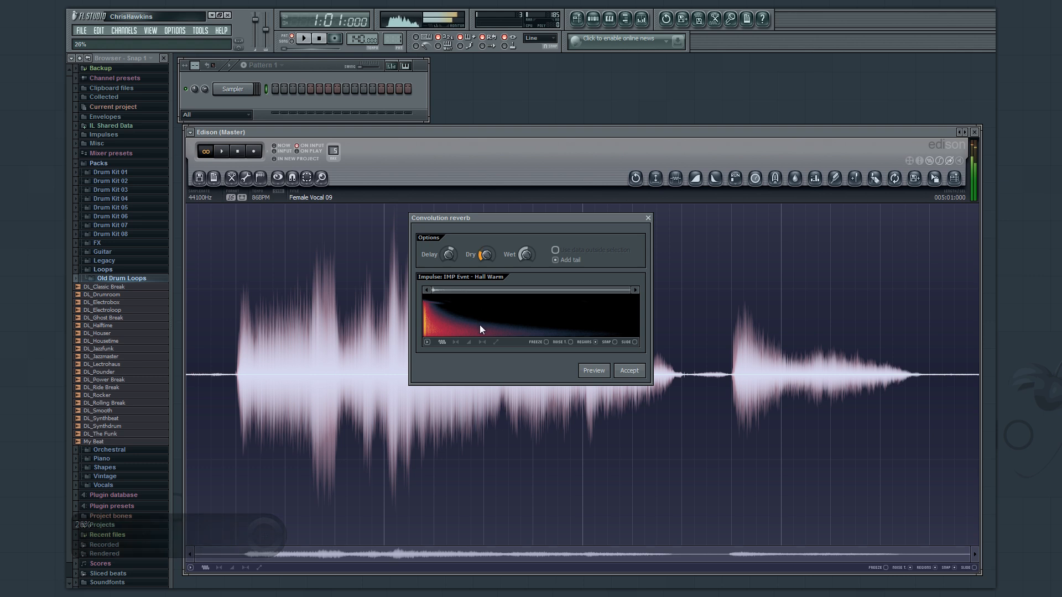
click(600, 372)
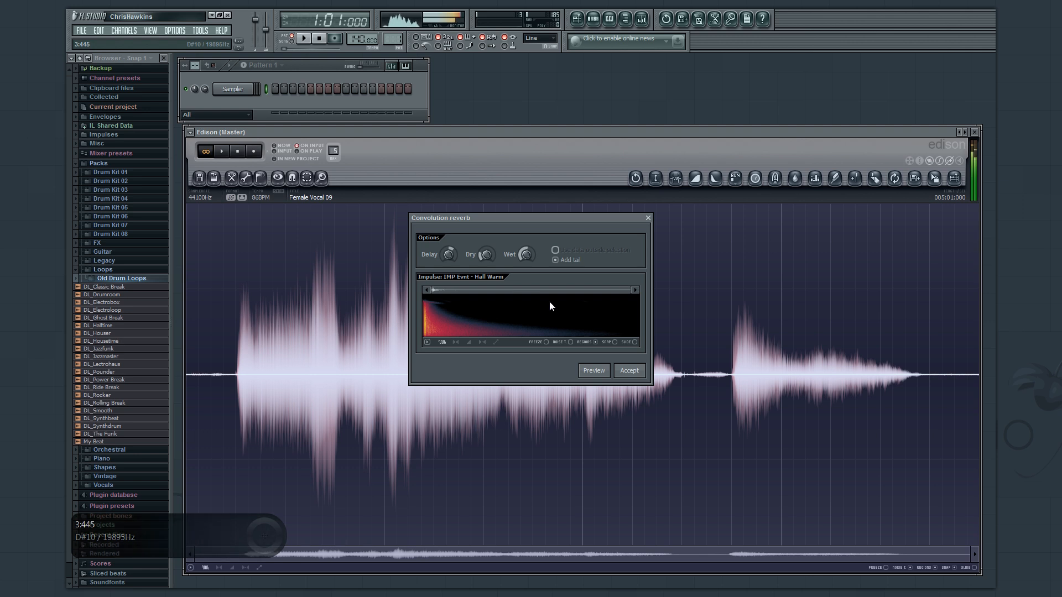
mouse_move(484, 253)
mouse_down()
mouse_move(482, 233)
mouse_move(487, 251)
mouse_up()
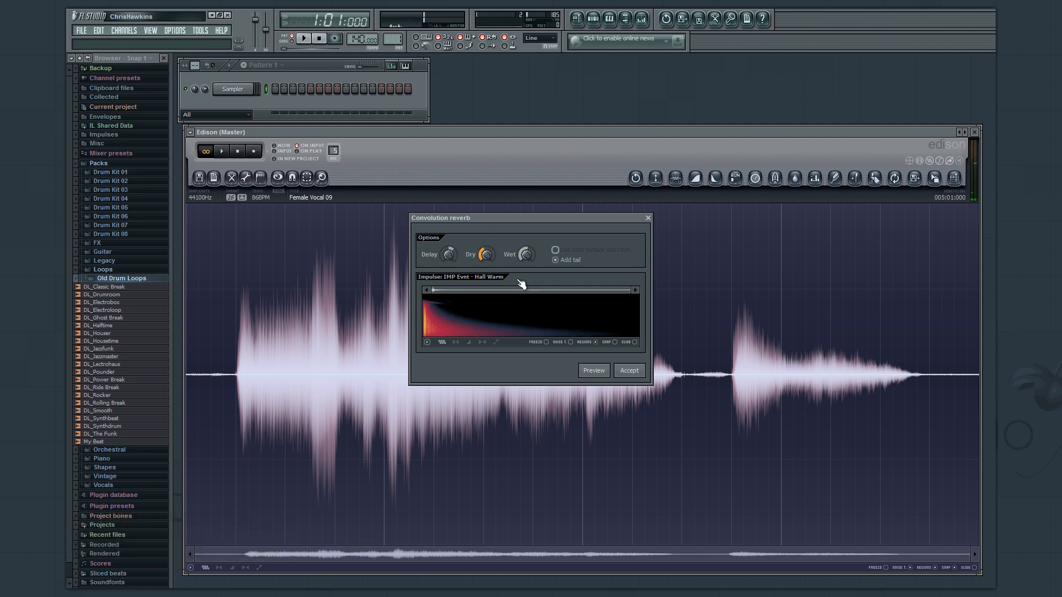
drag(630, 289, 472, 288)
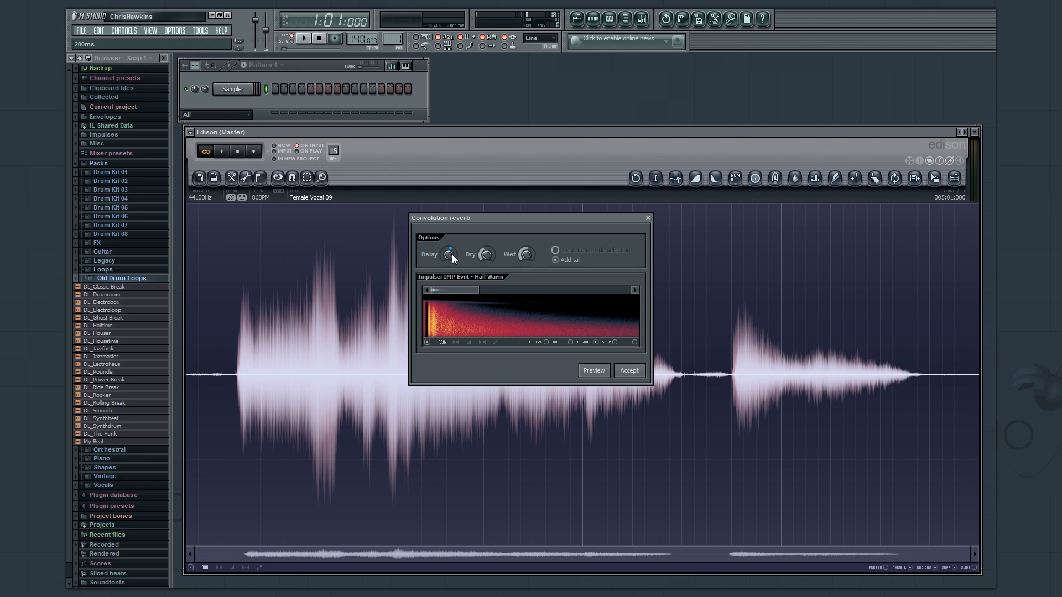
click(593, 371)
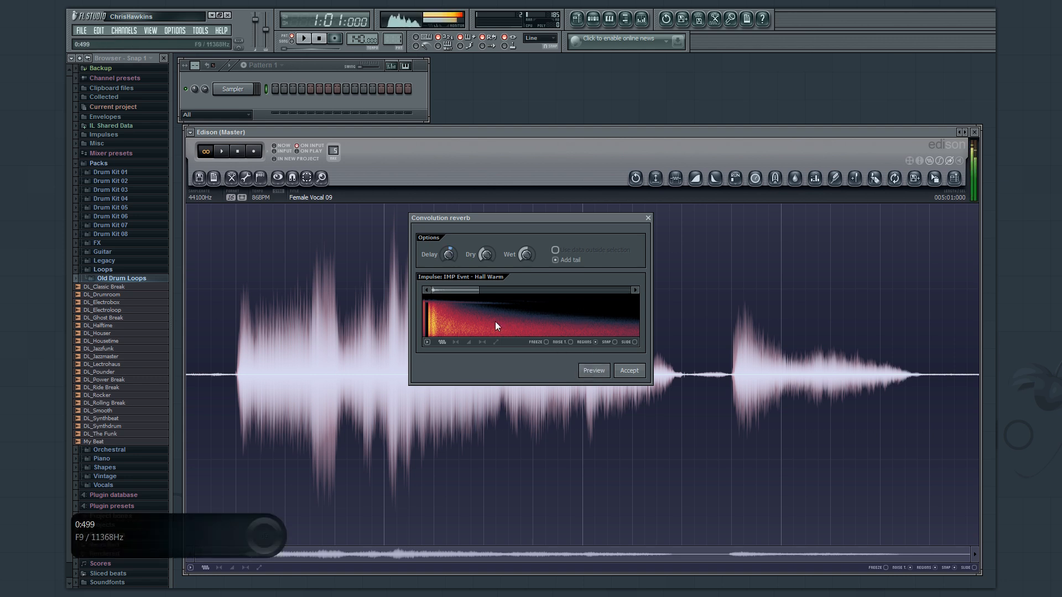
- Fade the end of the impulse's volume envelope to silence, preview the reverb, and close Convolution reverb without accepting
click(456, 342)
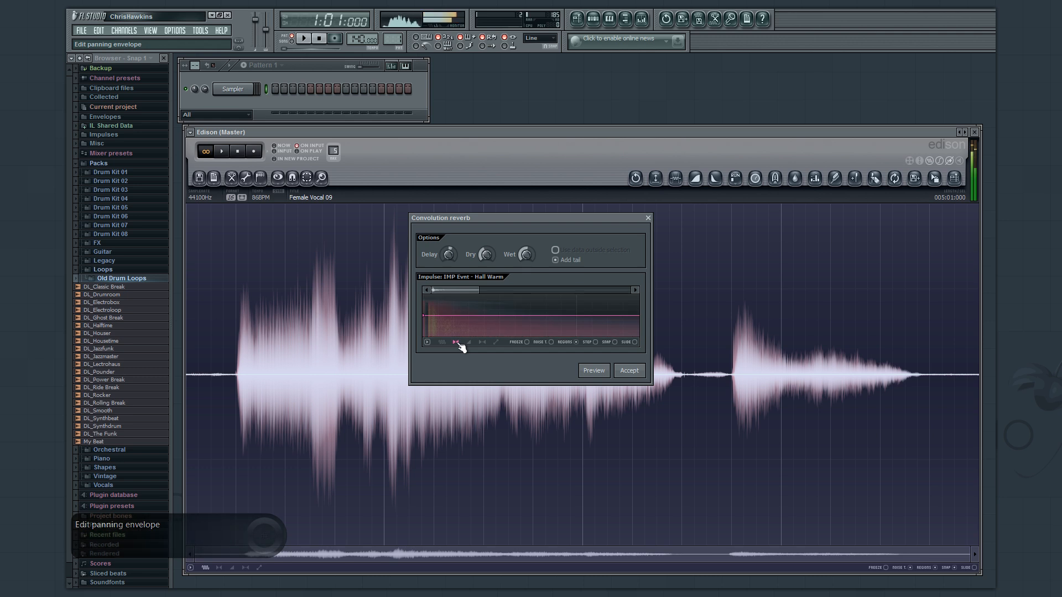
click(468, 343)
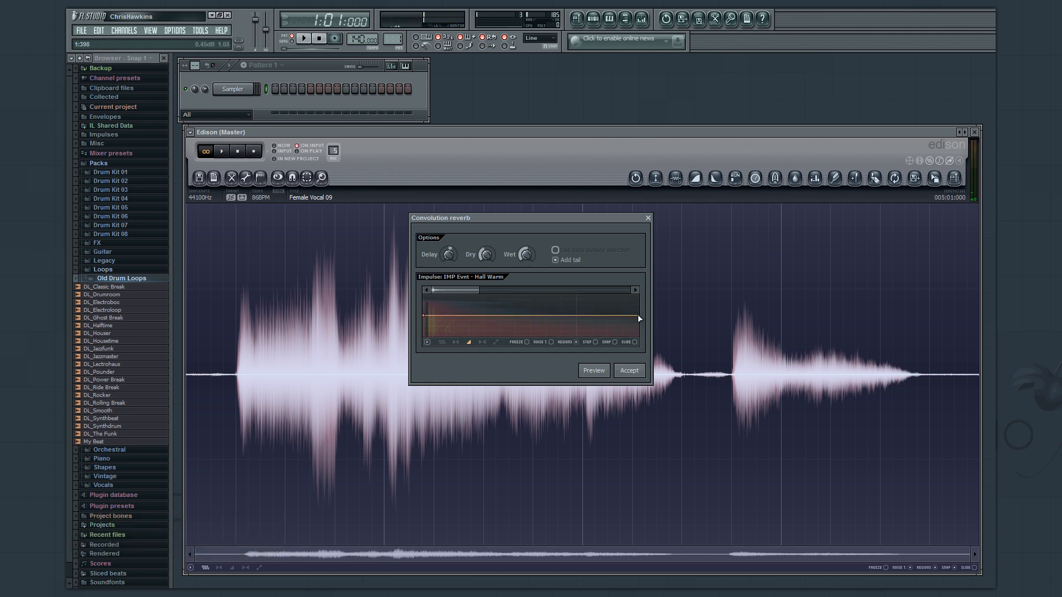
drag(637, 316, 634, 347)
click(604, 369)
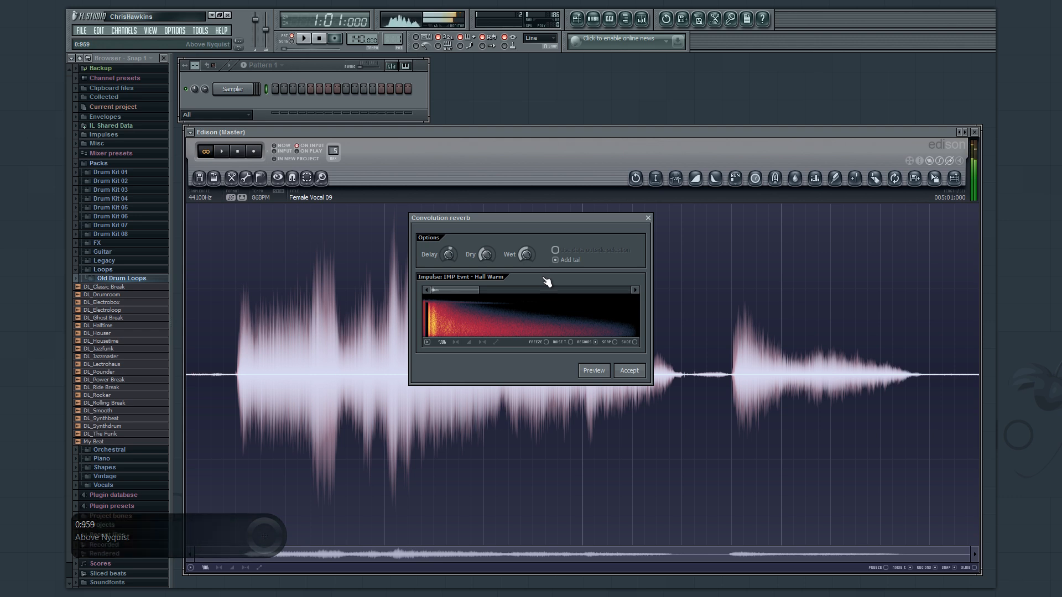
click(649, 219)
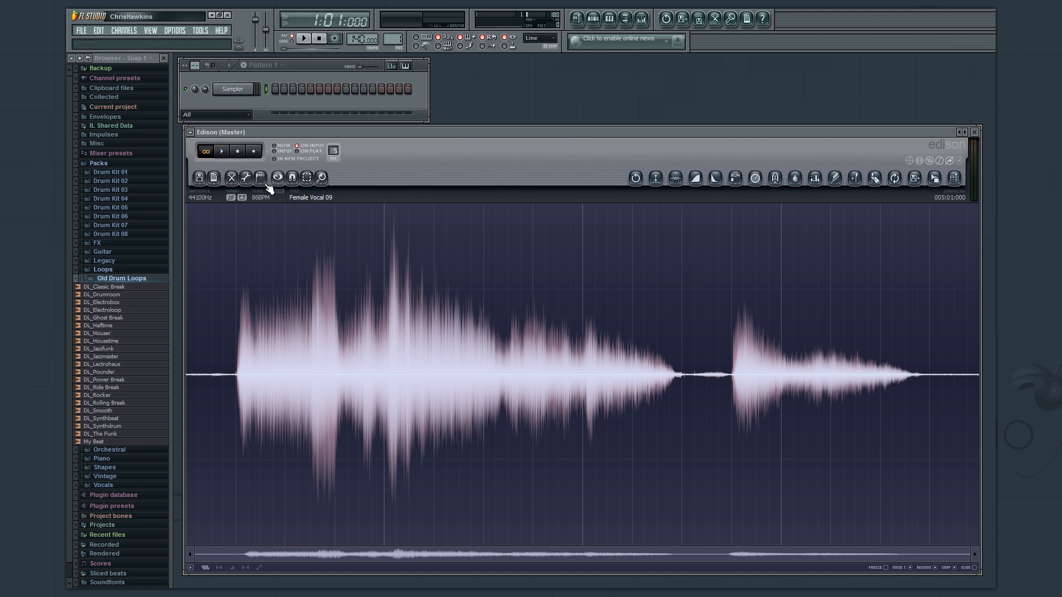
- Open Blur for the vocal and preview it while raising the Amount to 3612 ms
click(245, 177)
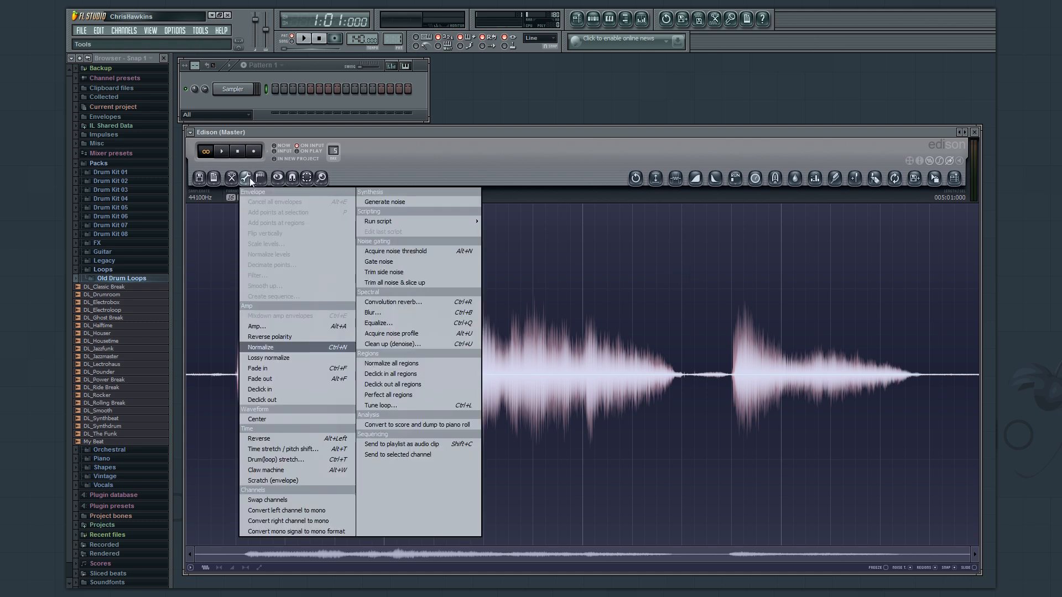
click(436, 311)
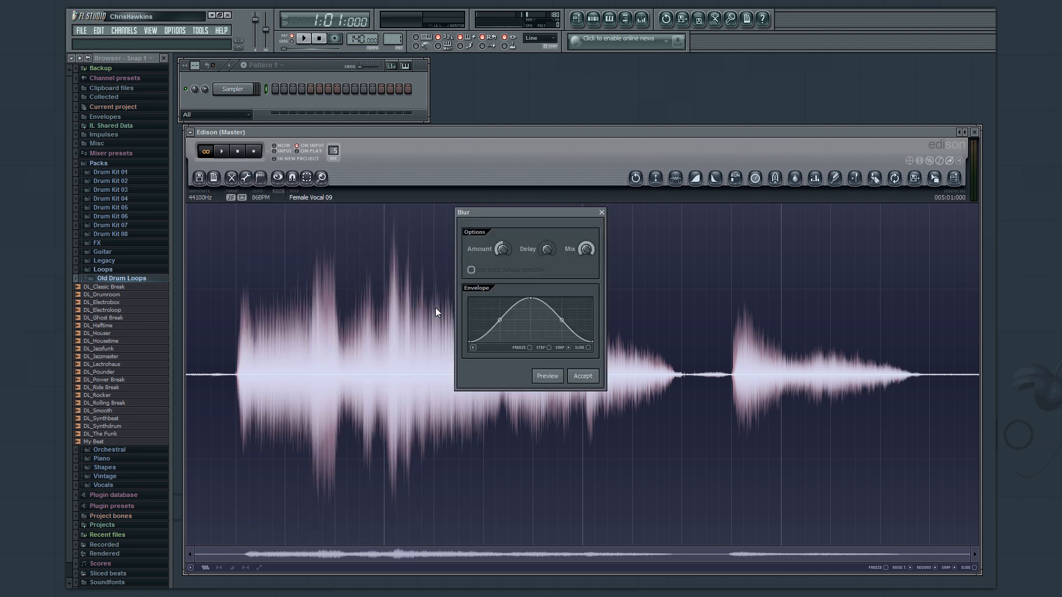
drag(497, 251, 498, 235)
click(547, 377)
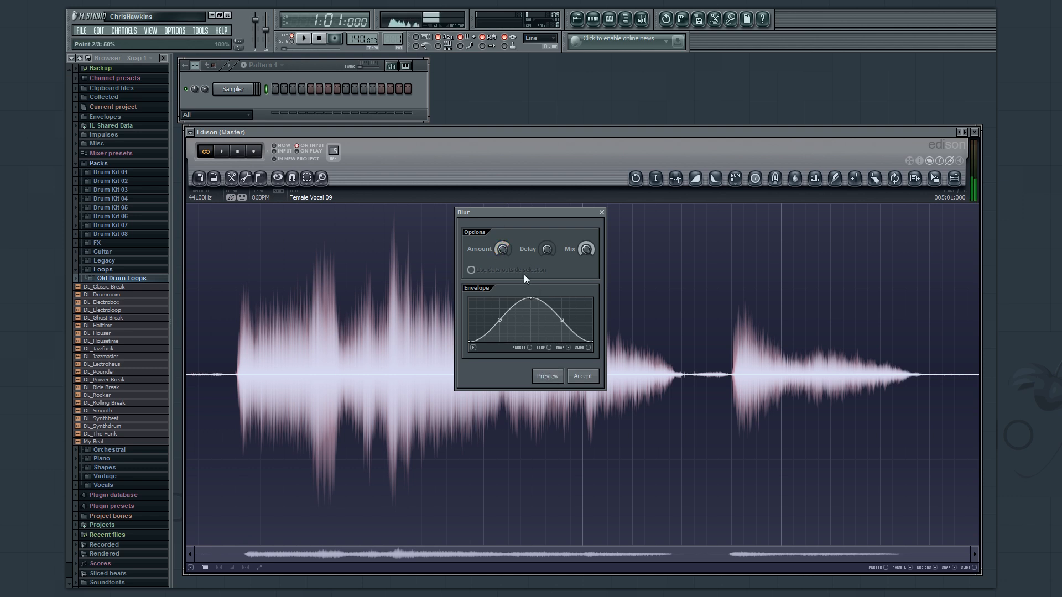
drag(502, 250, 505, 231)
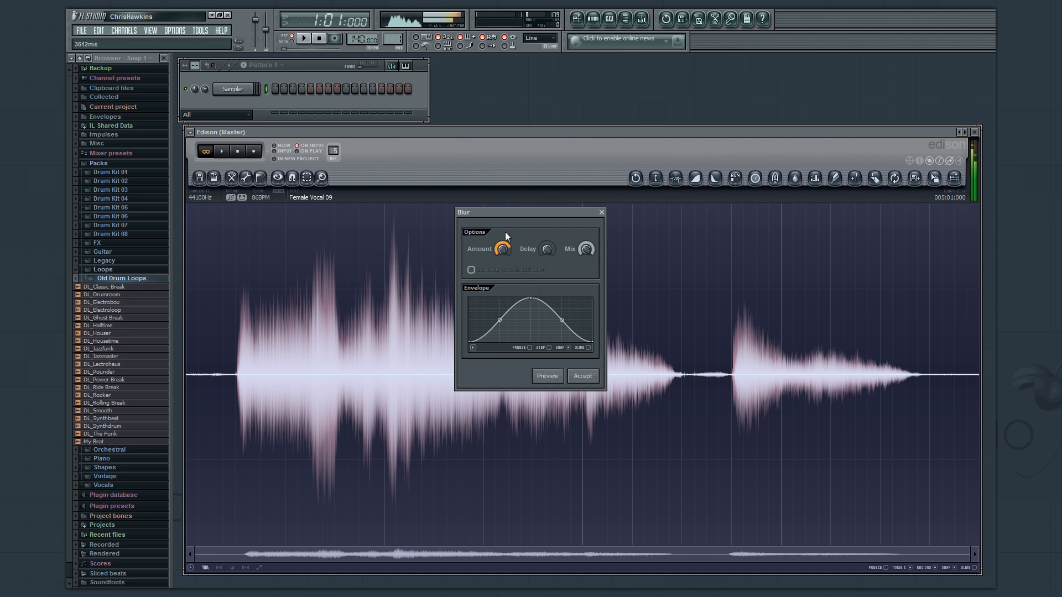
- Adjust the Blur Delay, Amount and Mix levels, previewing the effect on the vocal
mouse_move(547, 249)
mouse_down()
mouse_move(541, 211)
mouse_move(550, 380)
mouse_move(548, 266)
mouse_up()
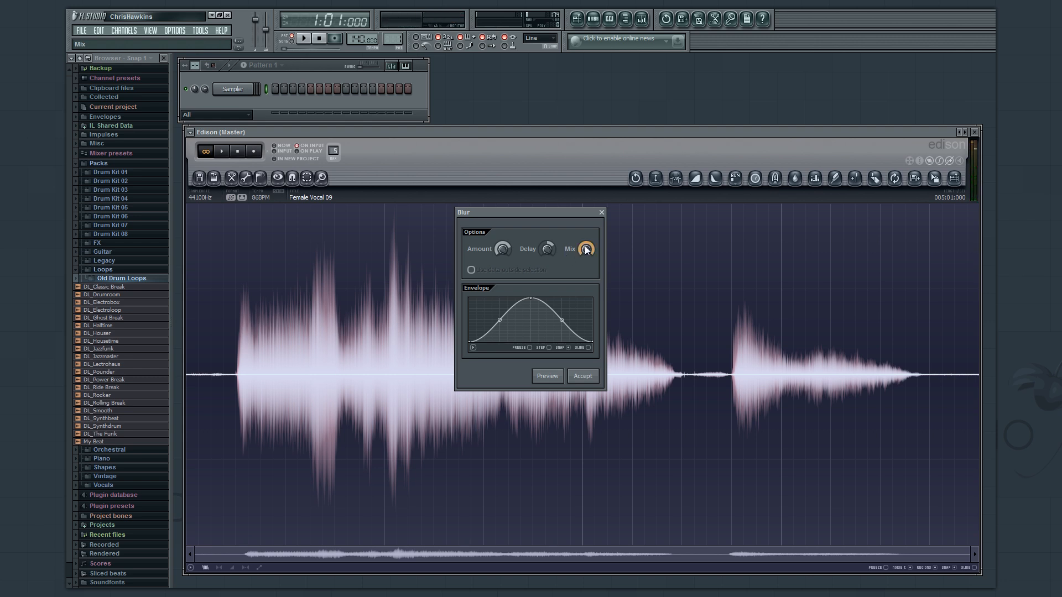
drag(550, 247, 548, 250)
click(552, 381)
drag(502, 251, 502, 237)
click(547, 377)
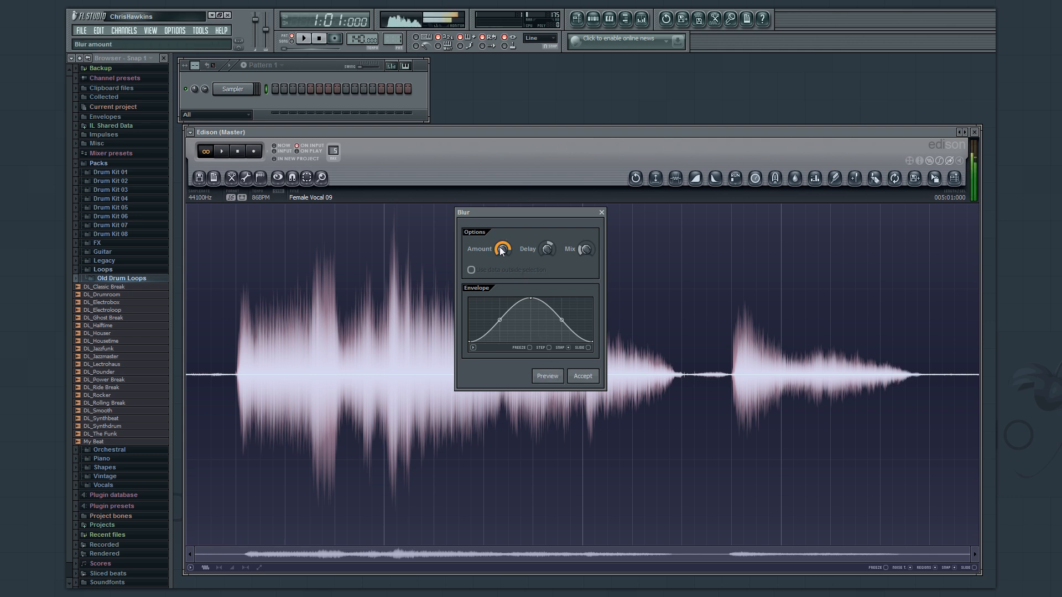
drag(590, 252, 585, 224)
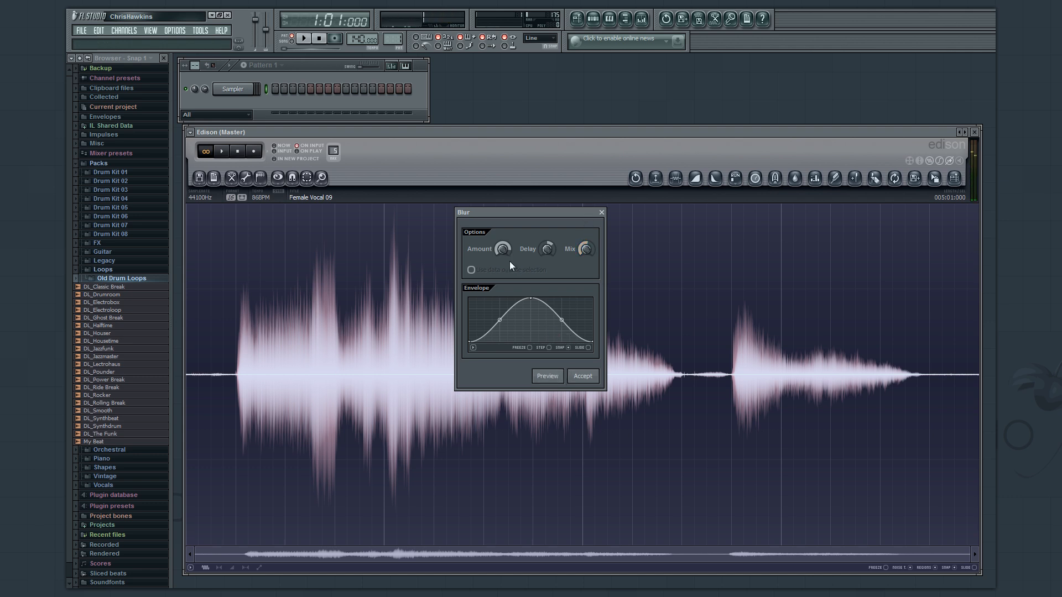
- Reshape the Blur envelope into three peaks with Mix at 75%, apply it to the vocal, and undo the blur
drag(536, 301, 494, 292)
drag(542, 319, 551, 359)
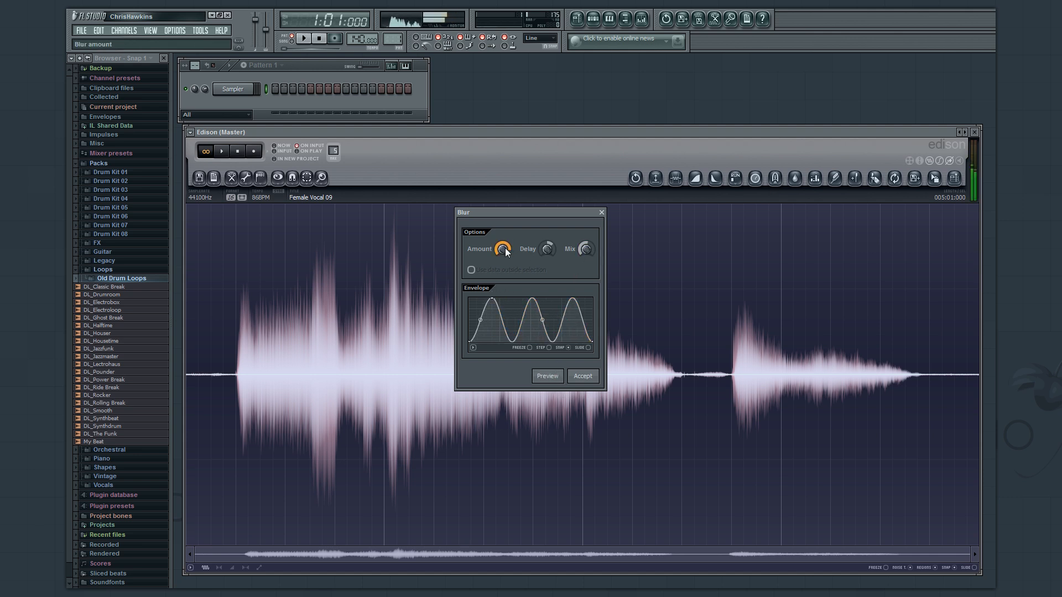
click(589, 247)
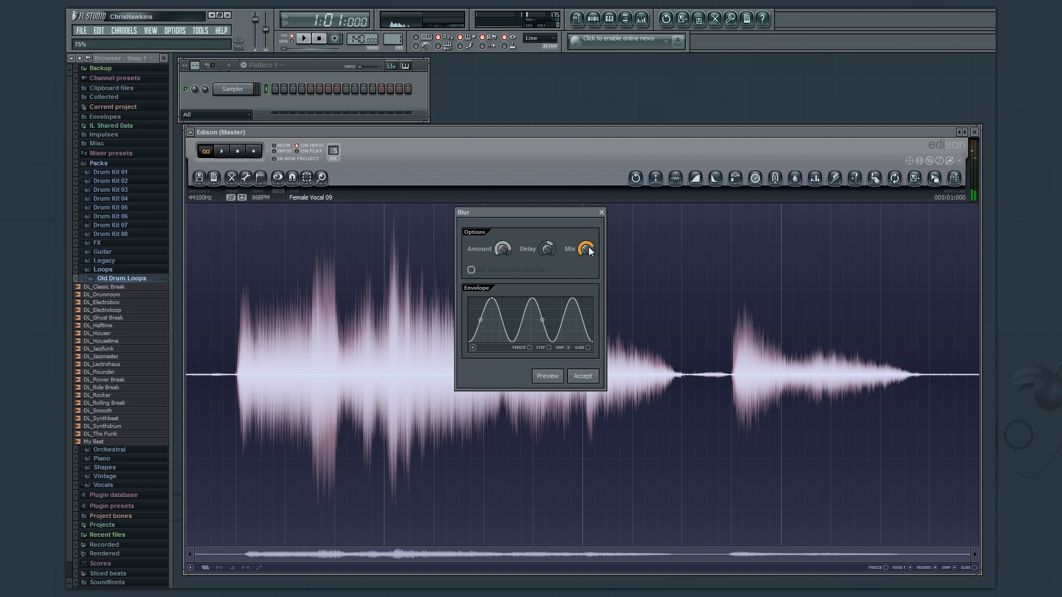
click(585, 379)
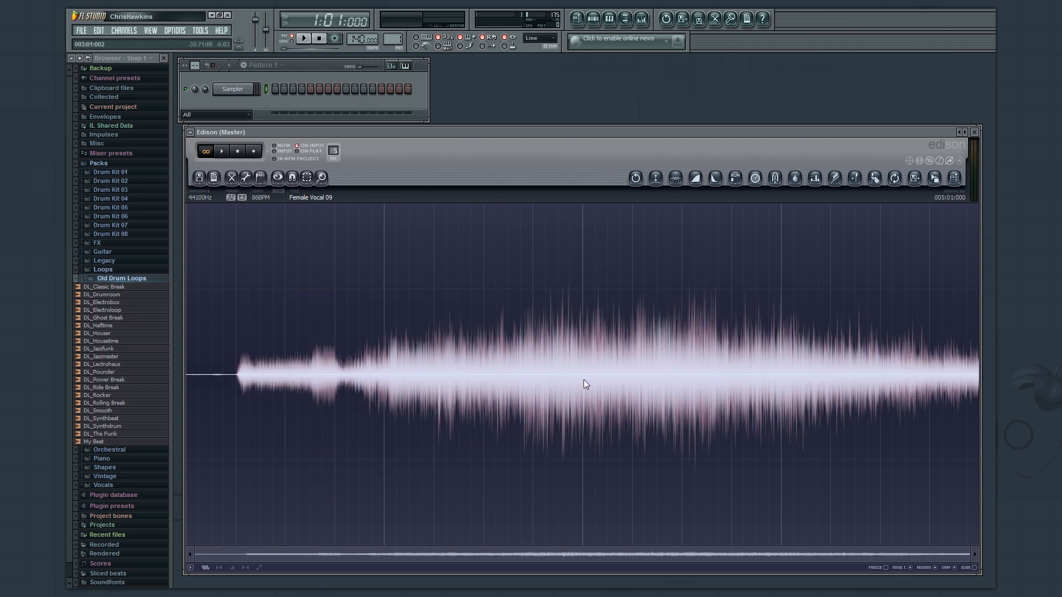
click(636, 178)
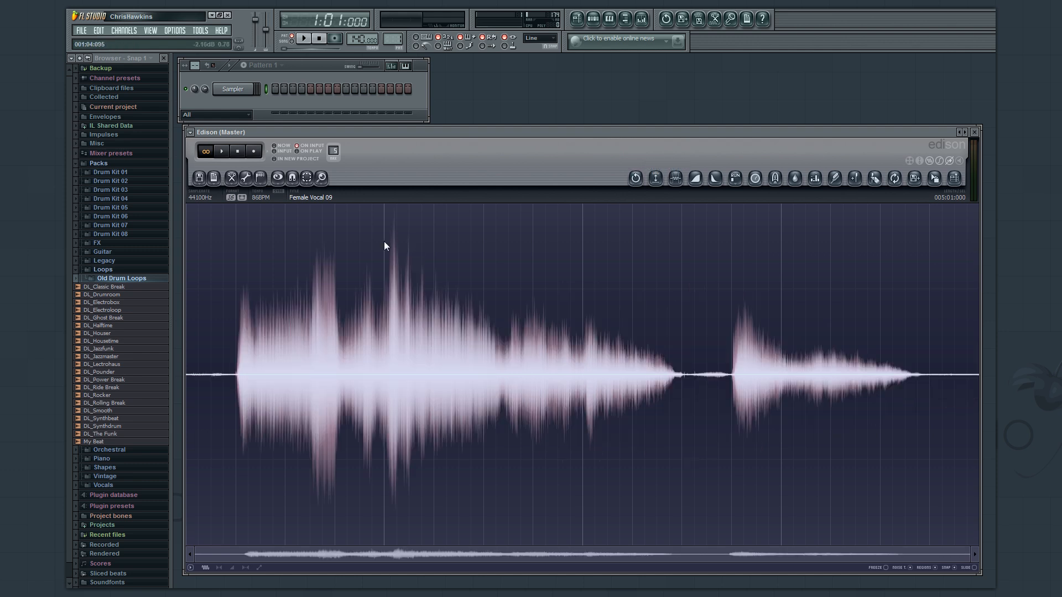
- Open Equalize for the vocal, cut the lowest frequencies fully, boost a new point at about 263 Hz by 6.4 dB, and preview
click(246, 177)
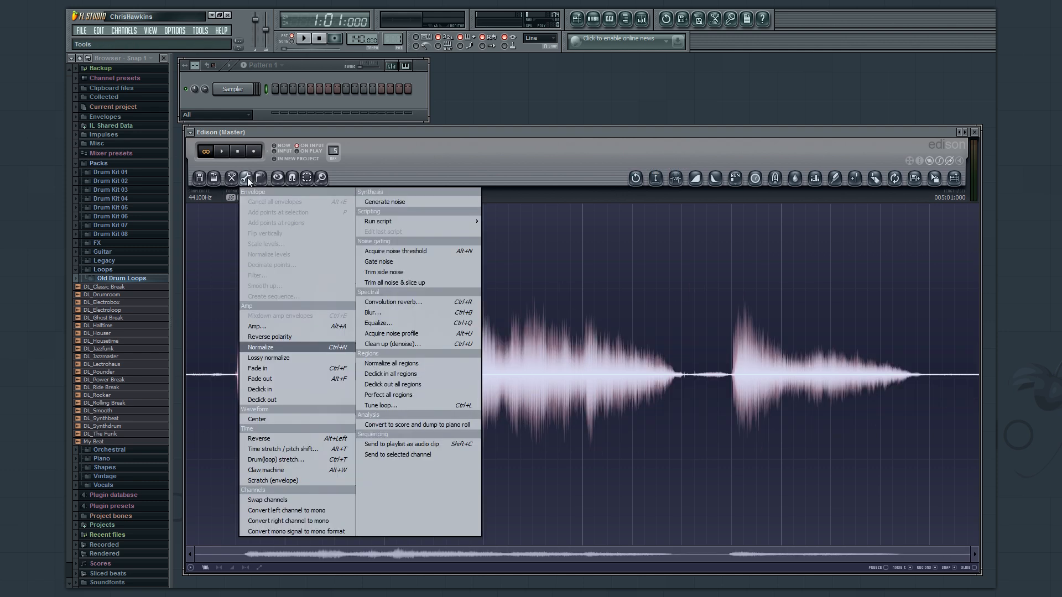
click(393, 321)
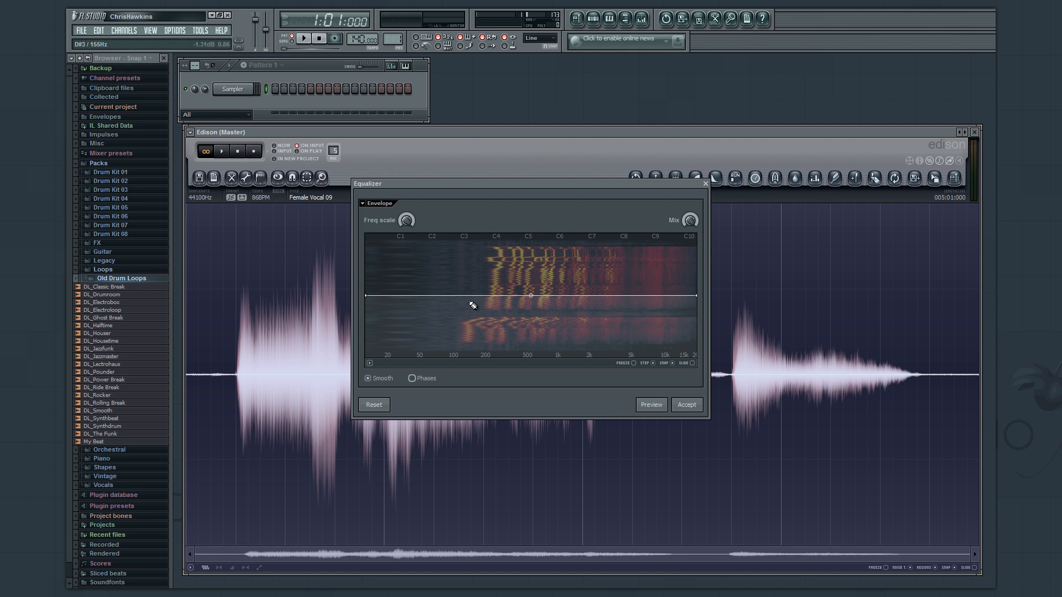
click(672, 364)
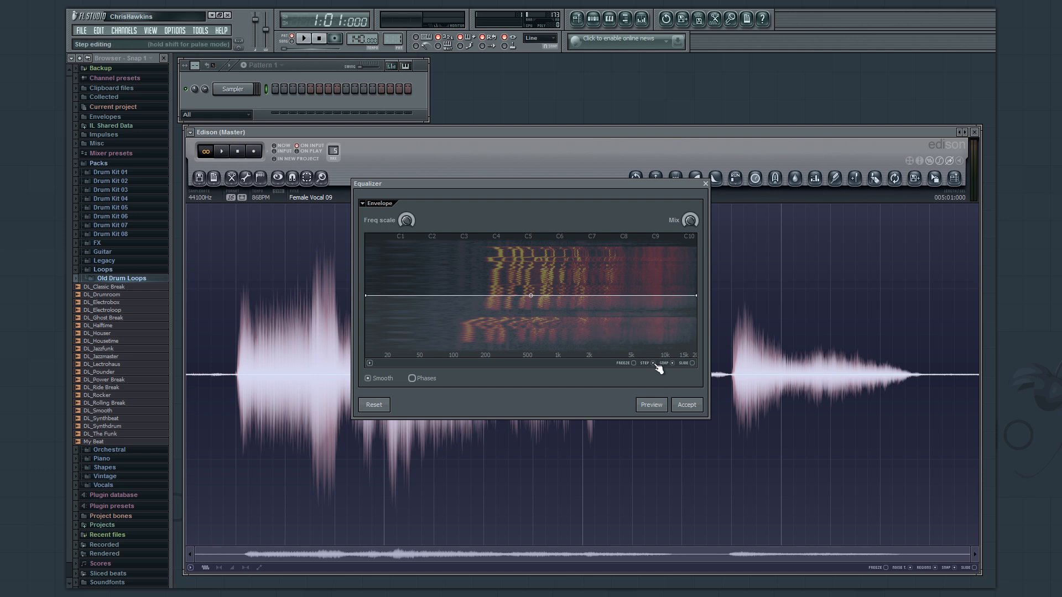
right_click(485, 297)
drag(366, 295, 366, 372)
drag(485, 296, 491, 266)
click(645, 406)
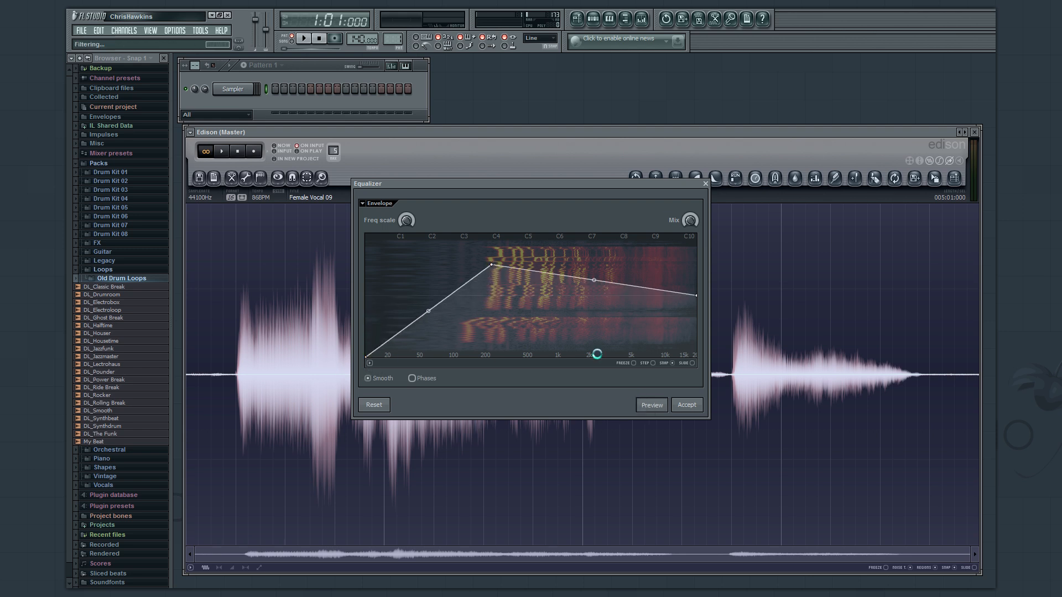
- Bend the equalizer's low-frequency slope downward into a steep curve and raise its peak point slightly
drag(427, 313, 428, 339)
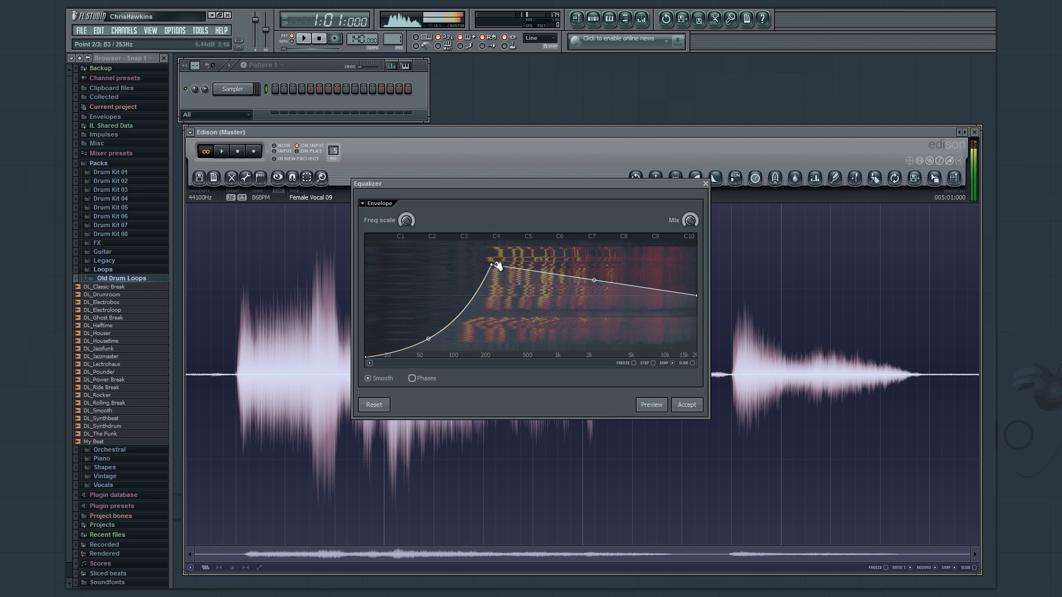
drag(492, 261, 485, 257)
drag(425, 336, 425, 342)
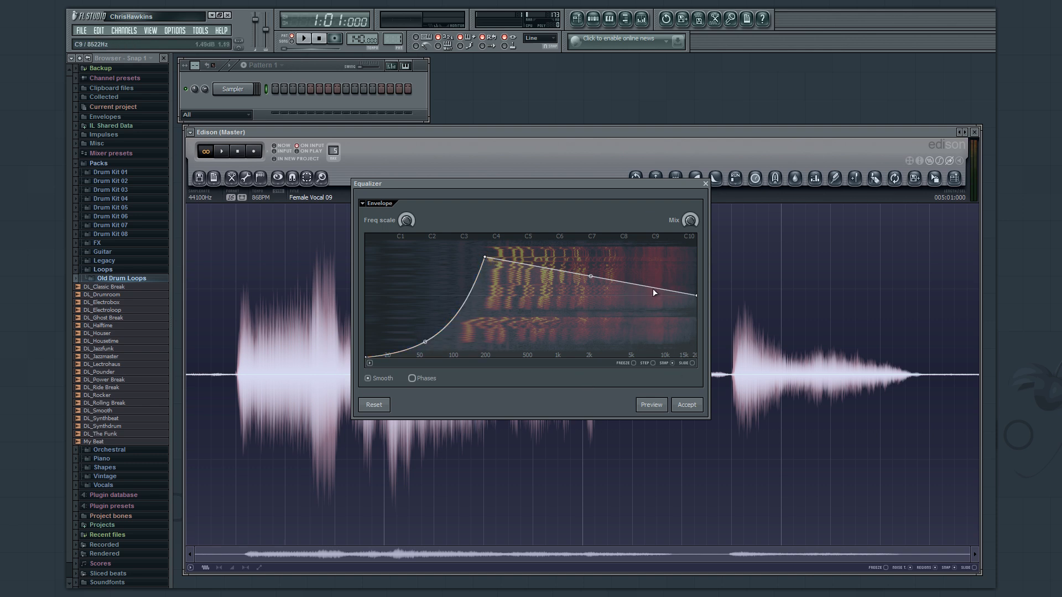
- Add an equalizer point near 1.6 kHz as a dip, raise the envelope's high-frequency end, and preview each change
drag(652, 288, 577, 287)
click(650, 405)
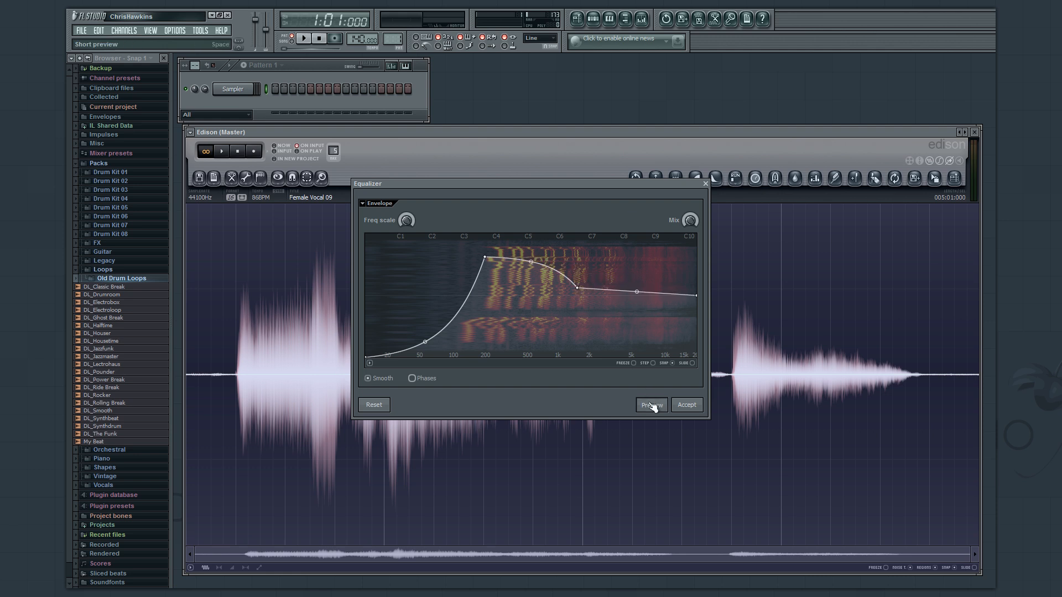
drag(699, 296, 635, 310)
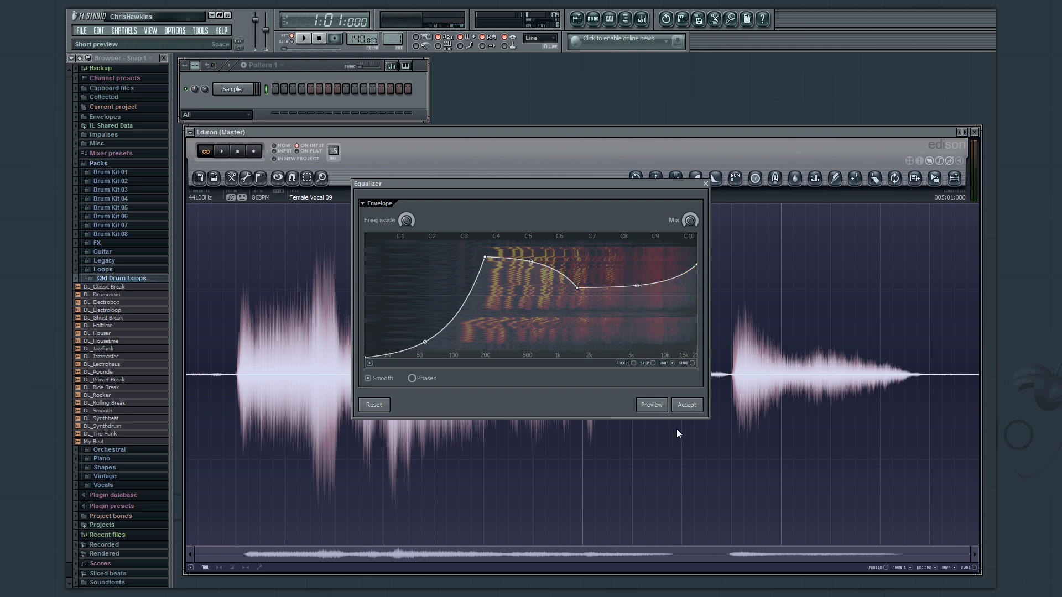
click(652, 405)
- Lower the 1646 Hz point to about -1.9 dB, raise the high-frequency end to about 7.9 dB, and apply the equalizer after previewing
drag(580, 288, 577, 303)
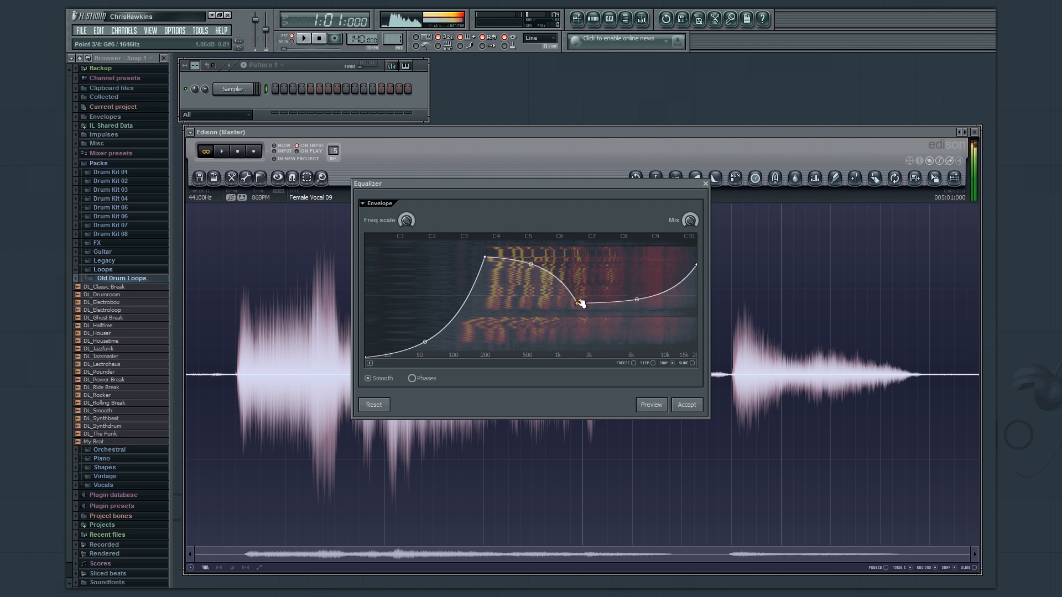
drag(696, 266, 696, 257)
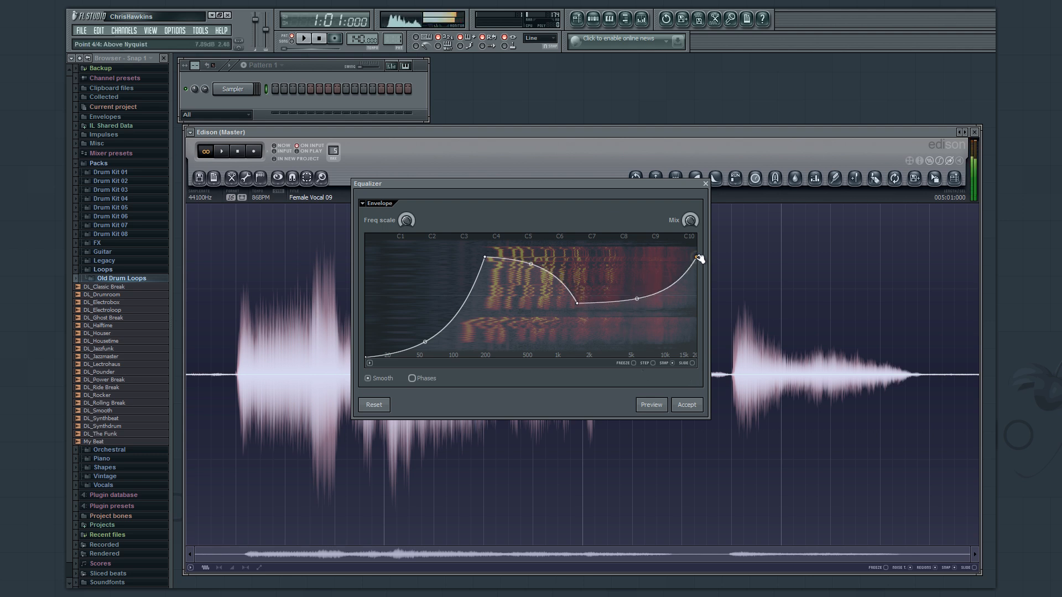
click(653, 404)
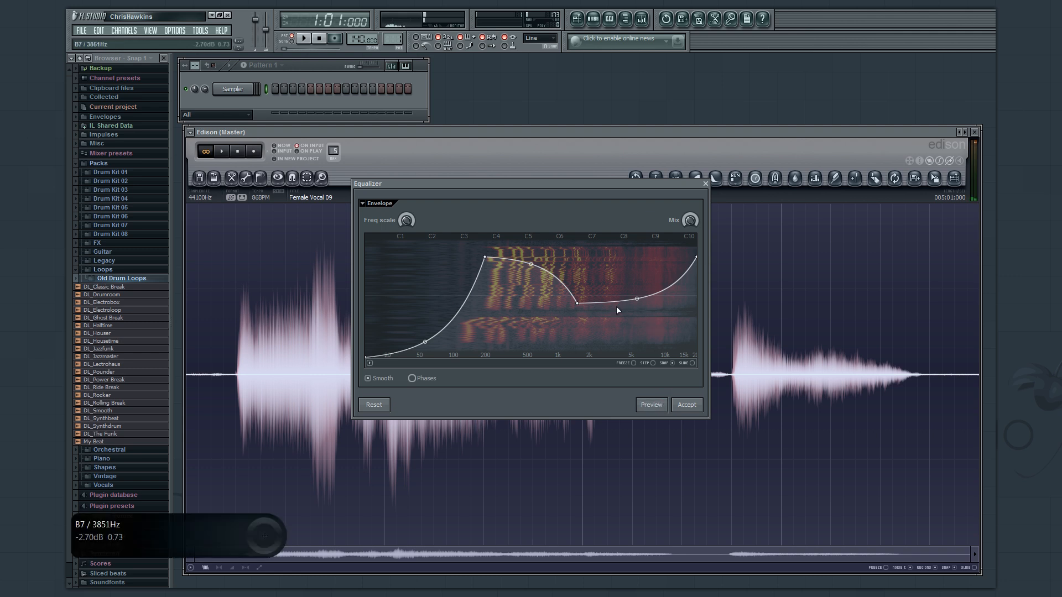
click(687, 407)
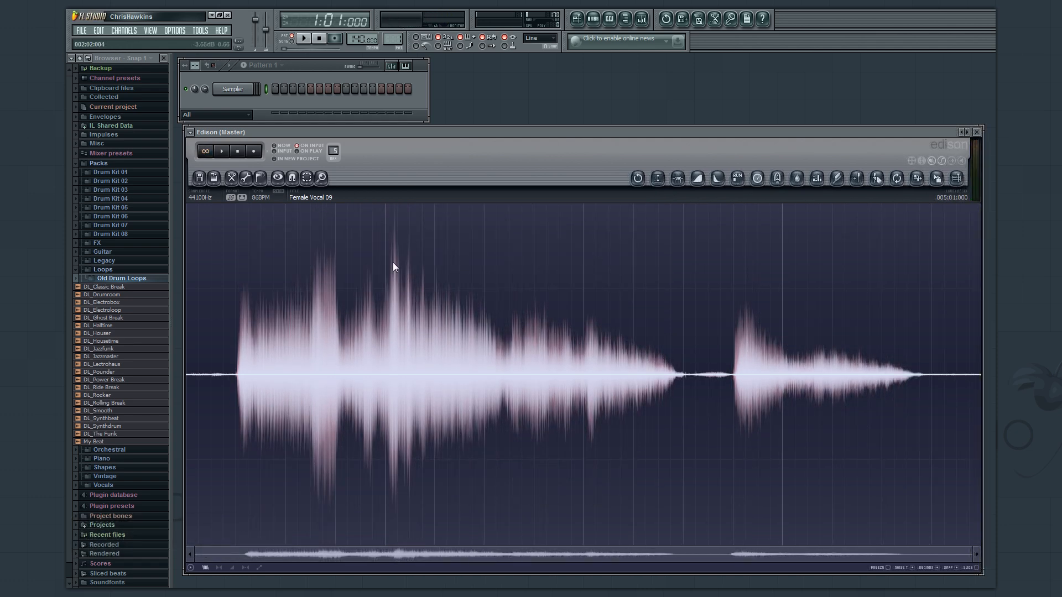
- Select the near-silent section 004:04:023 to 004:04:073 near the vocal's end and acquire its noise profile in Clean up (denoise)
click(244, 178)
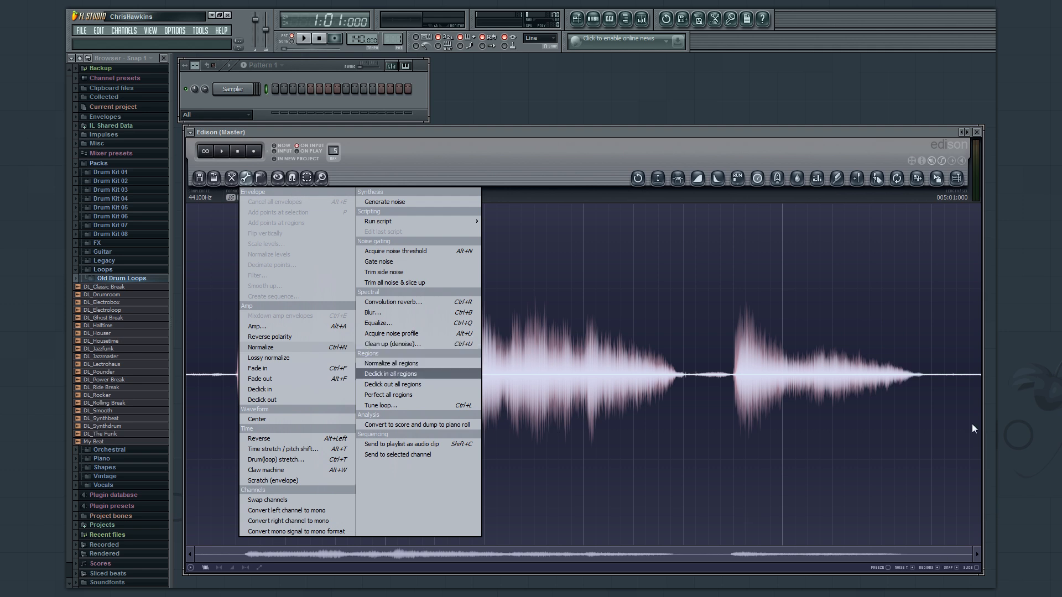
click(944, 372)
click(944, 354)
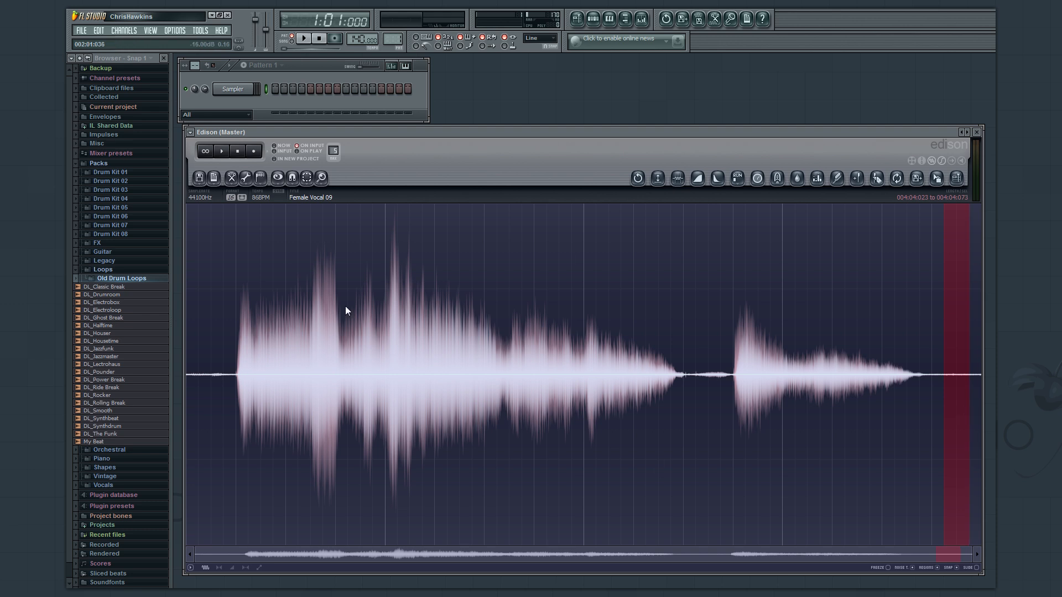
click(247, 177)
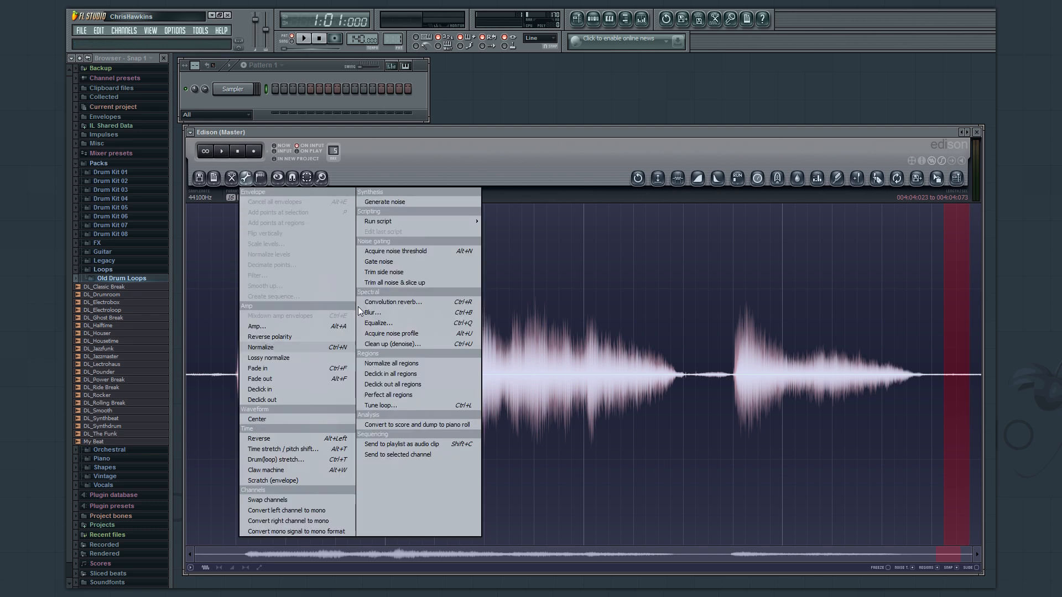
click(376, 343)
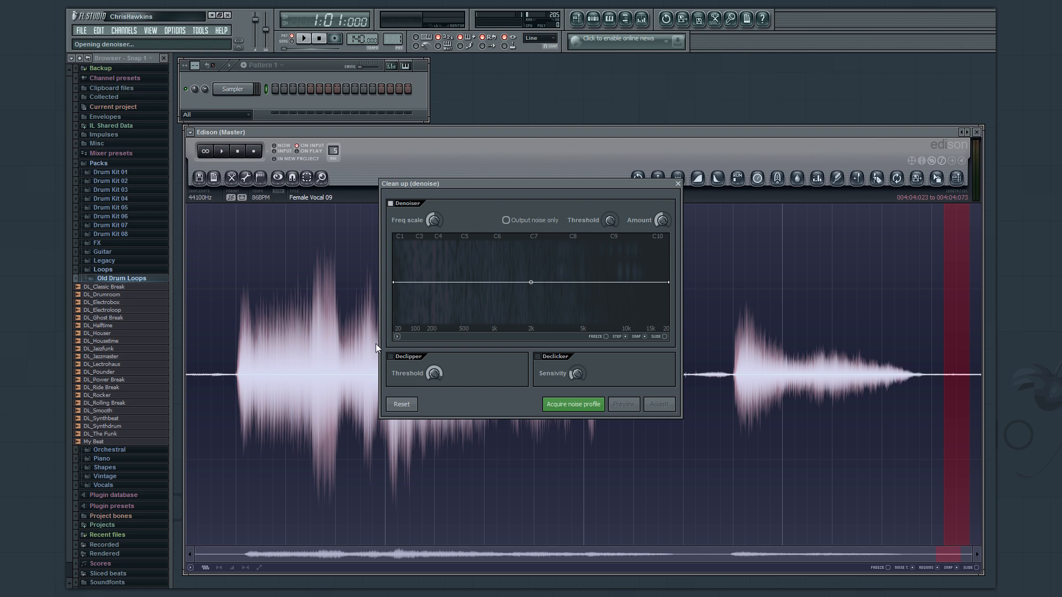
click(567, 409)
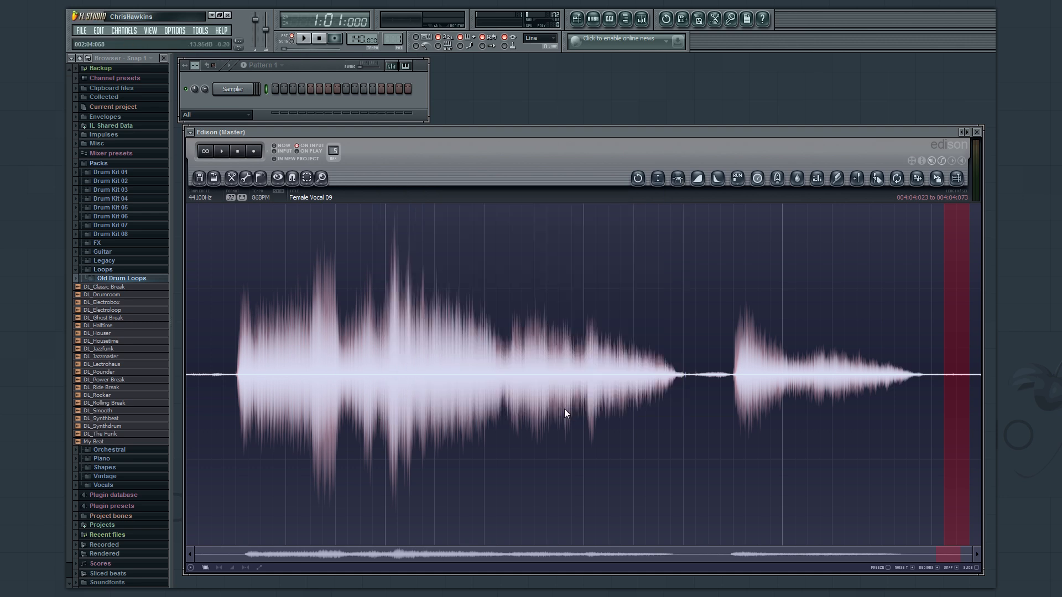
- Clear the selection, reopen Clean up (denoise) for the whole vocal, and preview the noise removal
key(ctrl+d)
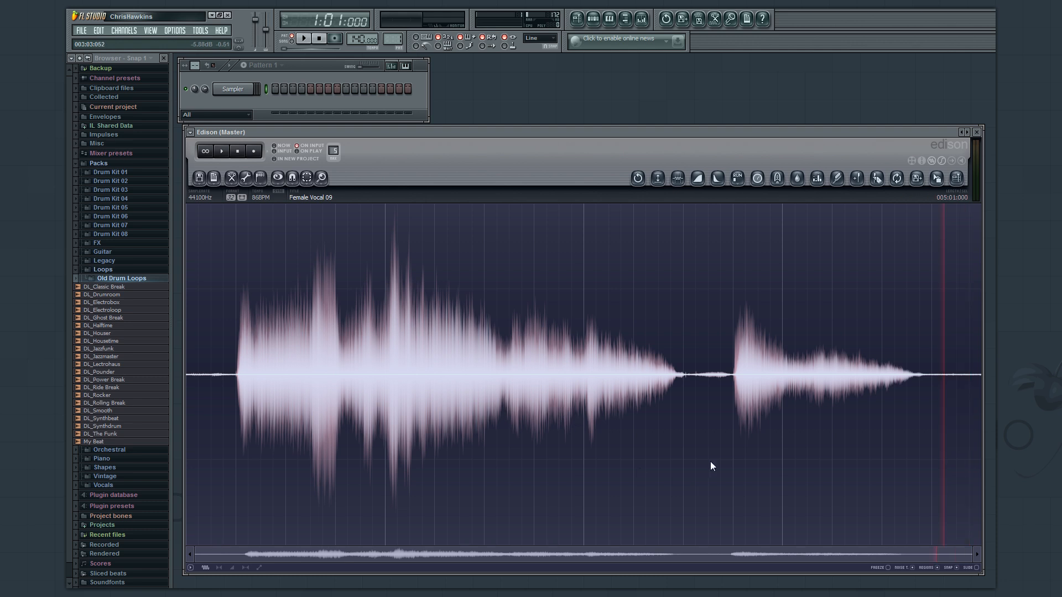
click(245, 178)
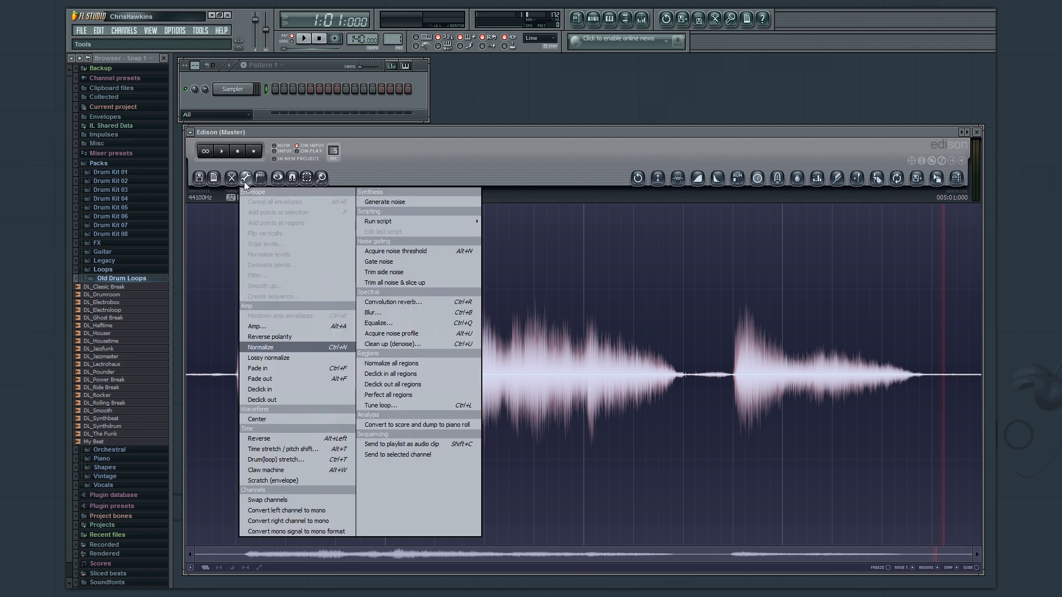
click(404, 343)
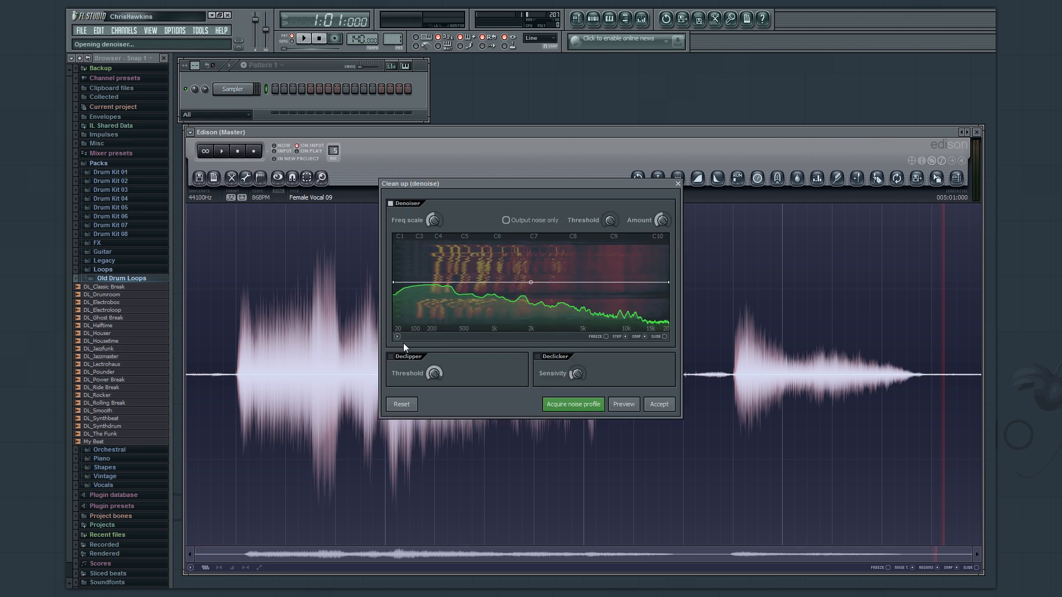
click(623, 405)
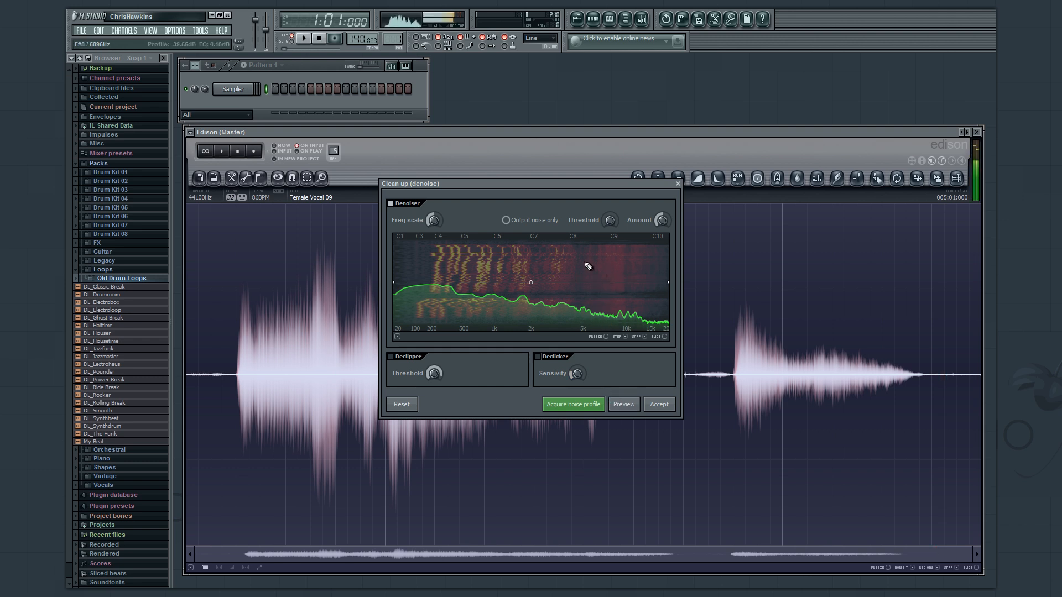
- Preview only the removed noise with Output noise only enabled, and switch that option off again
click(506, 220)
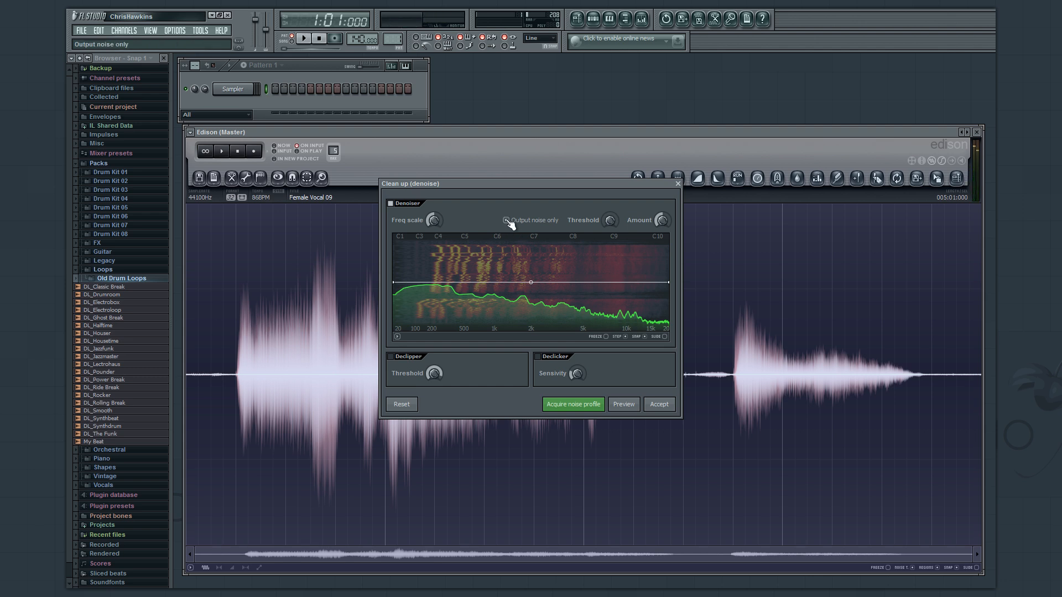
click(623, 404)
click(507, 221)
- Tilt the denoiser envelope upward toward the high frequencies and adjust the denoiser Threshold
drag(673, 285, 674, 320)
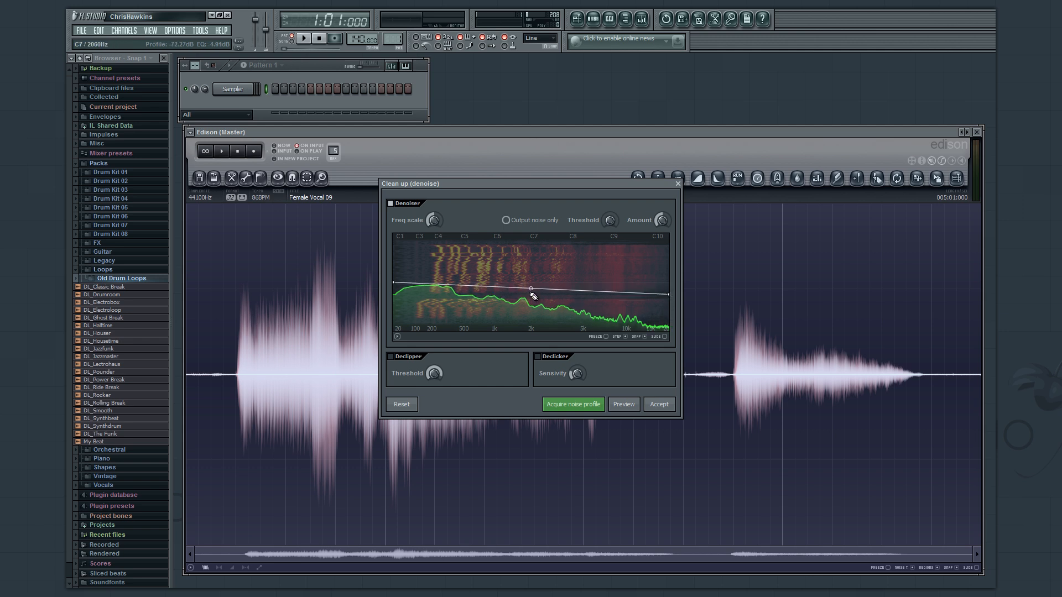
drag(670, 299, 670, 264)
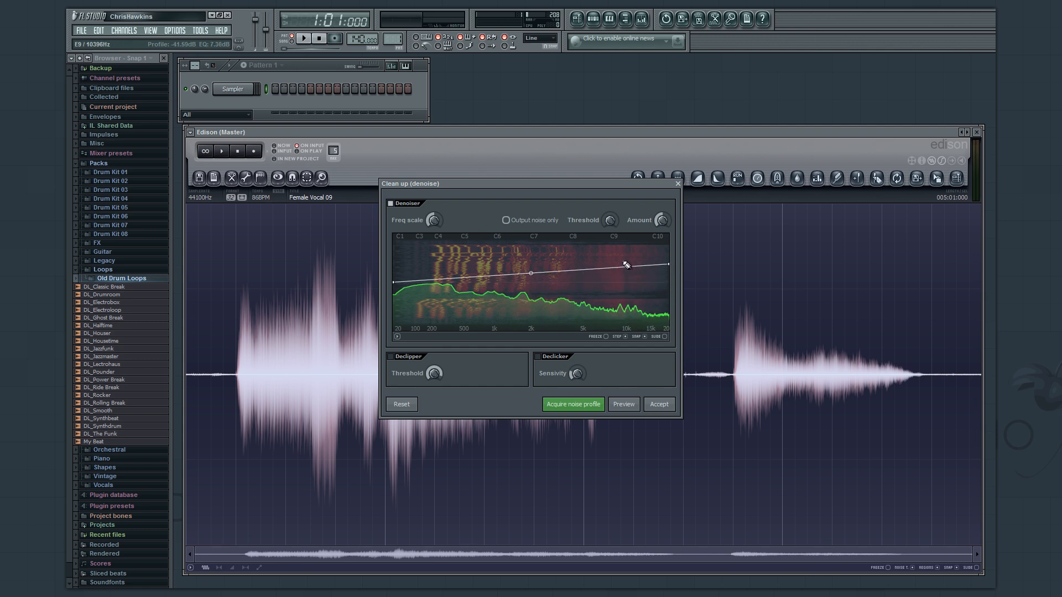
drag(611, 222, 608, 215)
drag(610, 144, 606, 239)
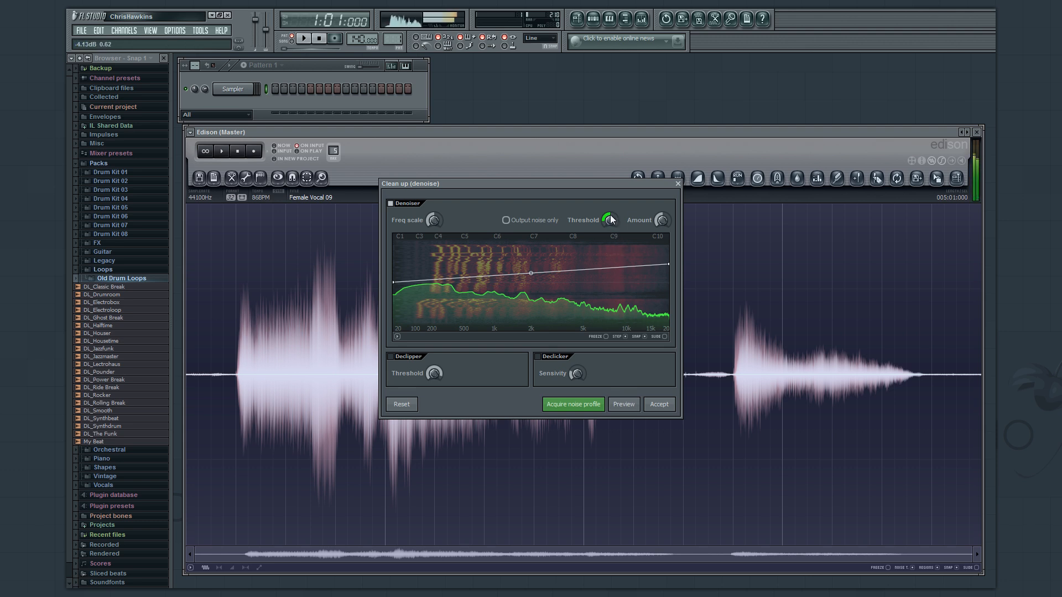
- Adjust the denoiser Amount, preview the output as noise only, and return to normal output
drag(657, 223, 662, 178)
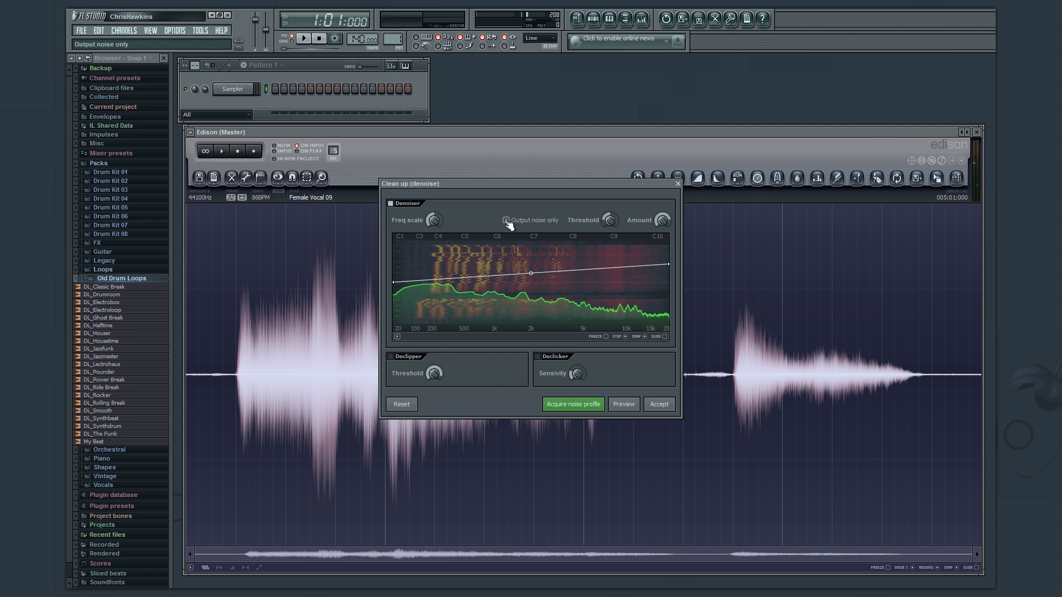
click(619, 409)
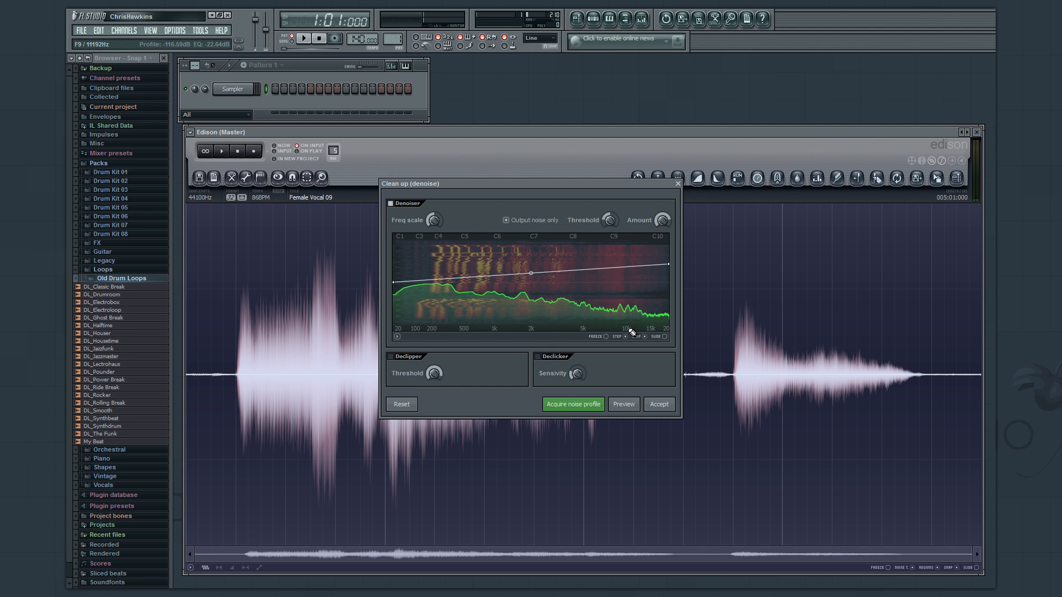
click(520, 220)
- Fine-tune the denoiser Amount, apply the cleanup to the vocal, and play the cleaned sample
drag(662, 220, 661, 227)
click(658, 405)
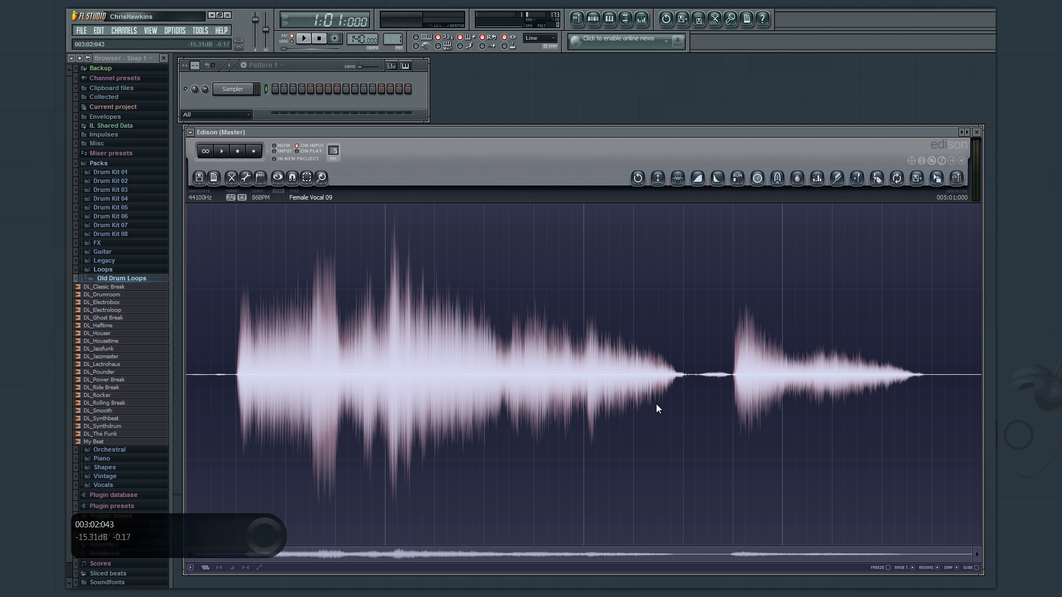
click(221, 151)
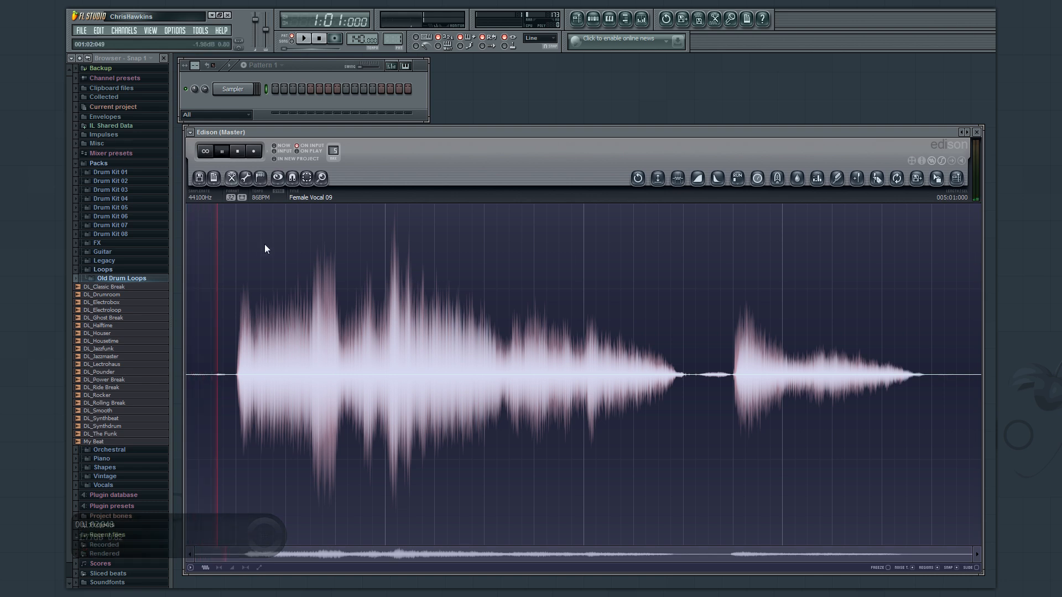